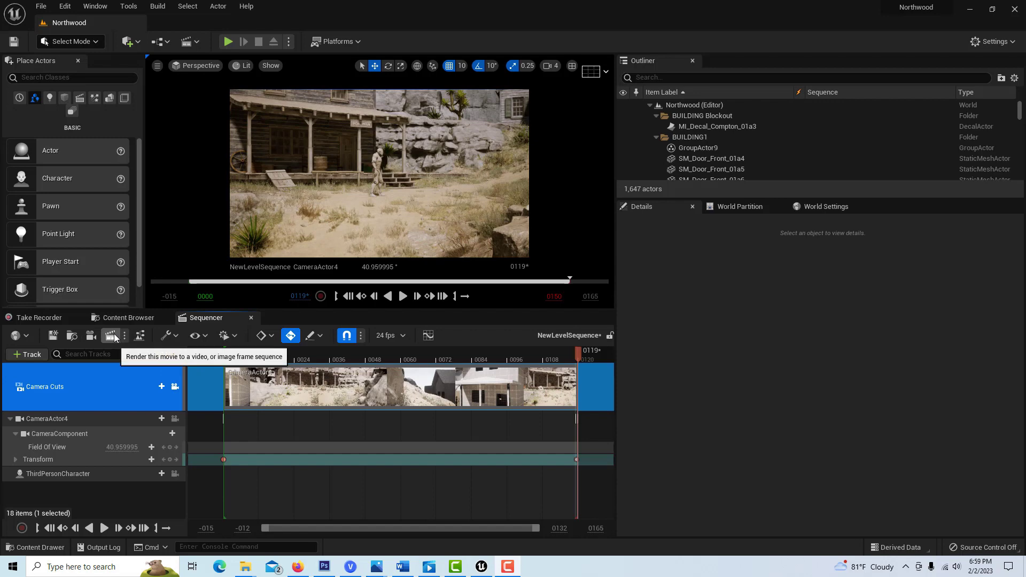
Step: Briefly open and close the render queue, then dismiss the Edit menu unused
click(112, 336)
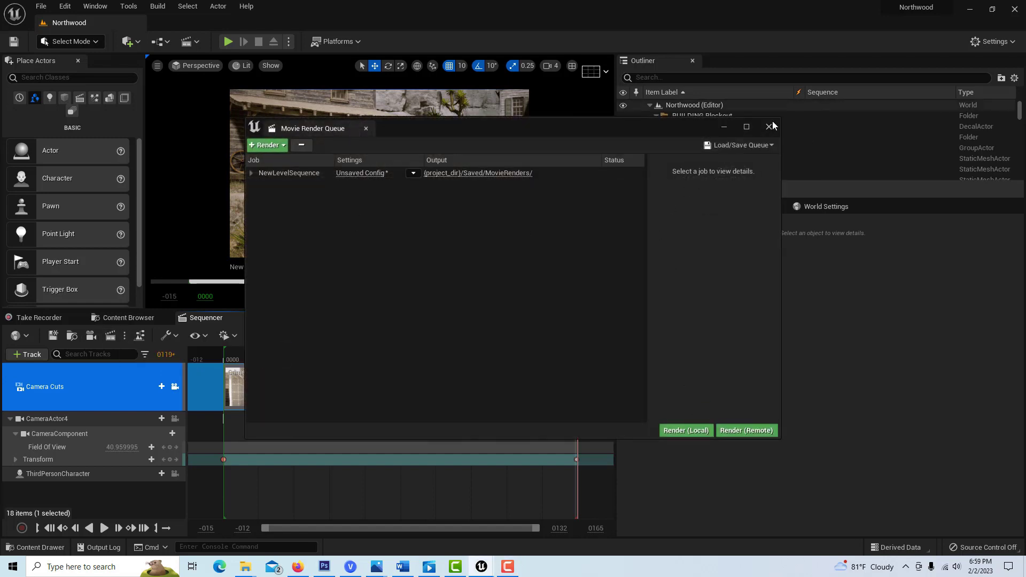
click(125, 336)
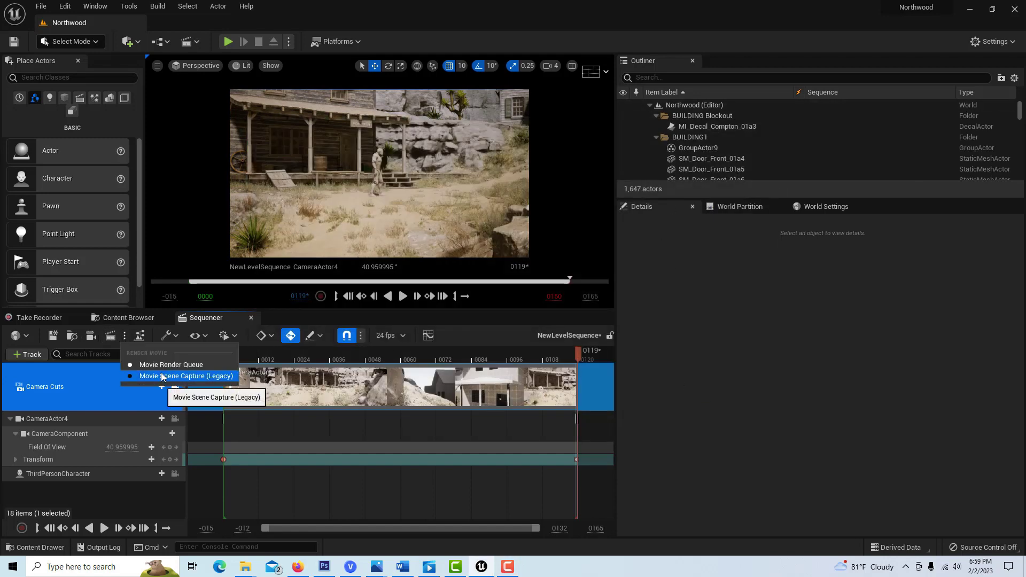
click(66, 6)
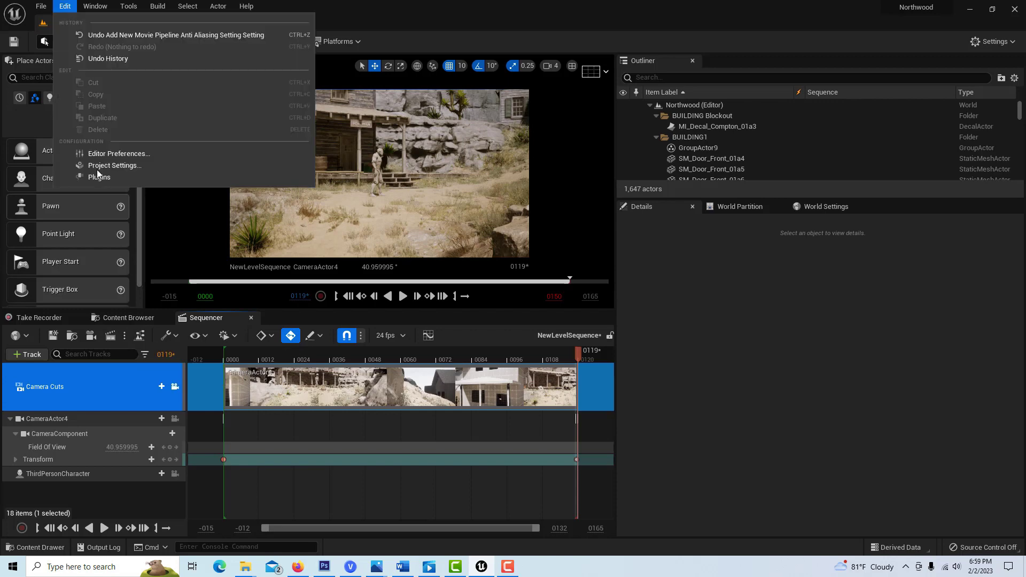
click(686, 411)
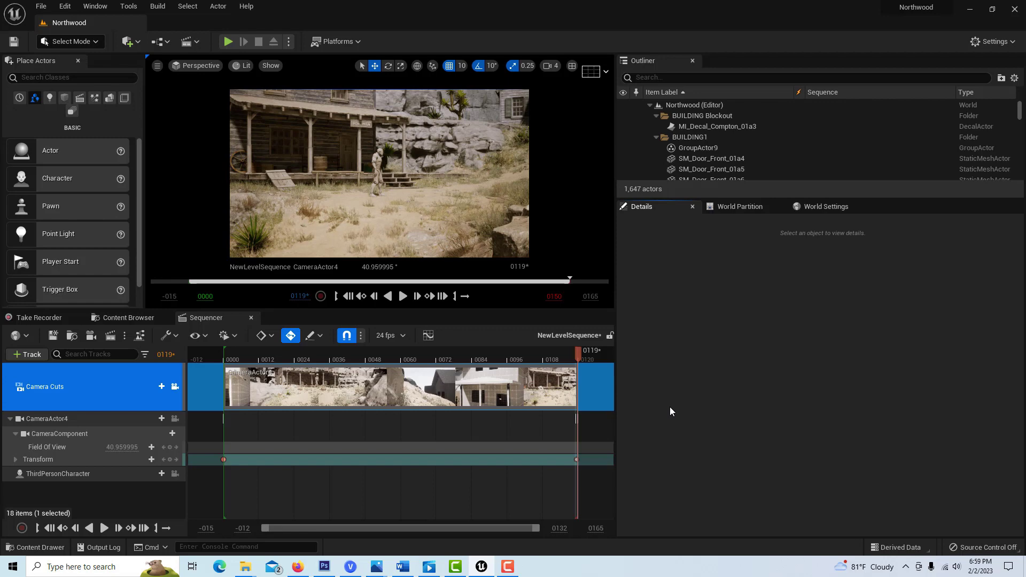
Step: In Project Settings filtered by 'global', set Dynamic Global Illumination Method to Lumen
click(65, 6)
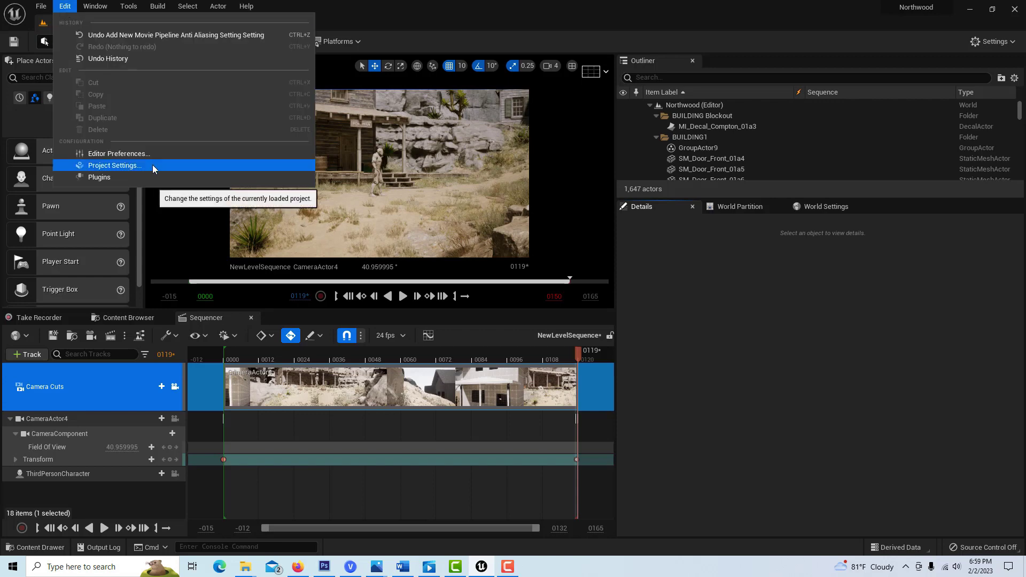
click(152, 164)
click(319, 71)
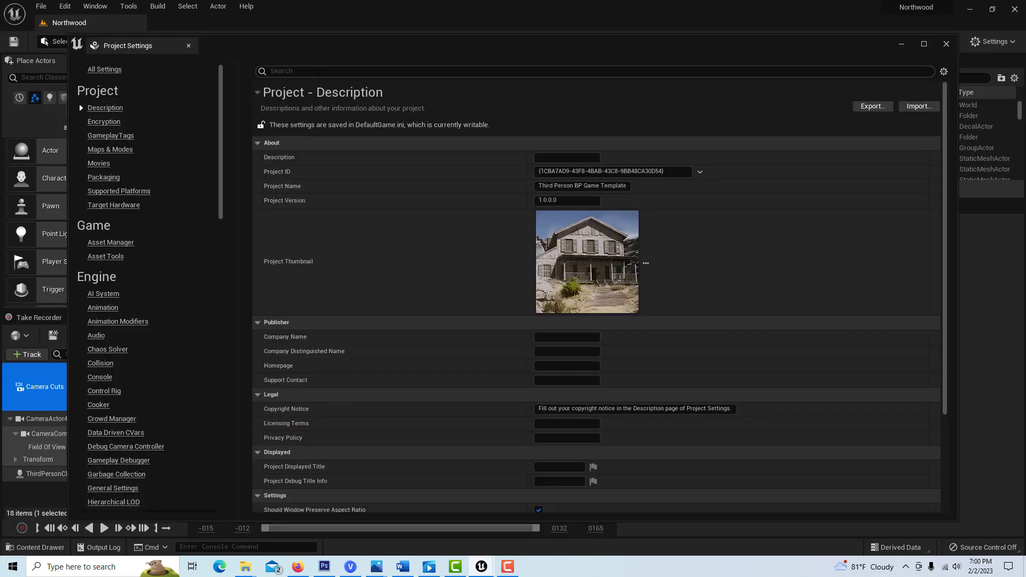
text(glo)
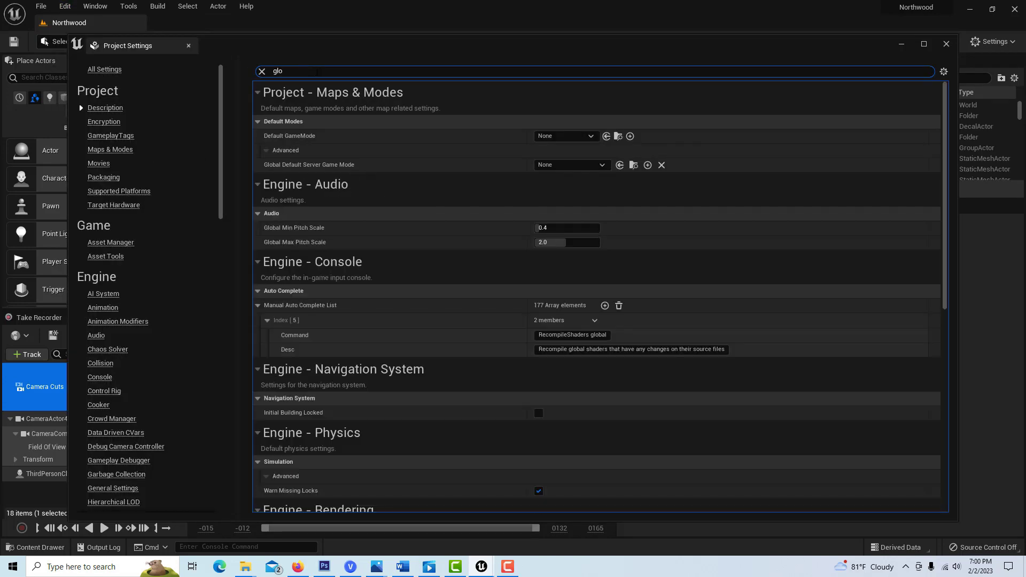
text(bal il)
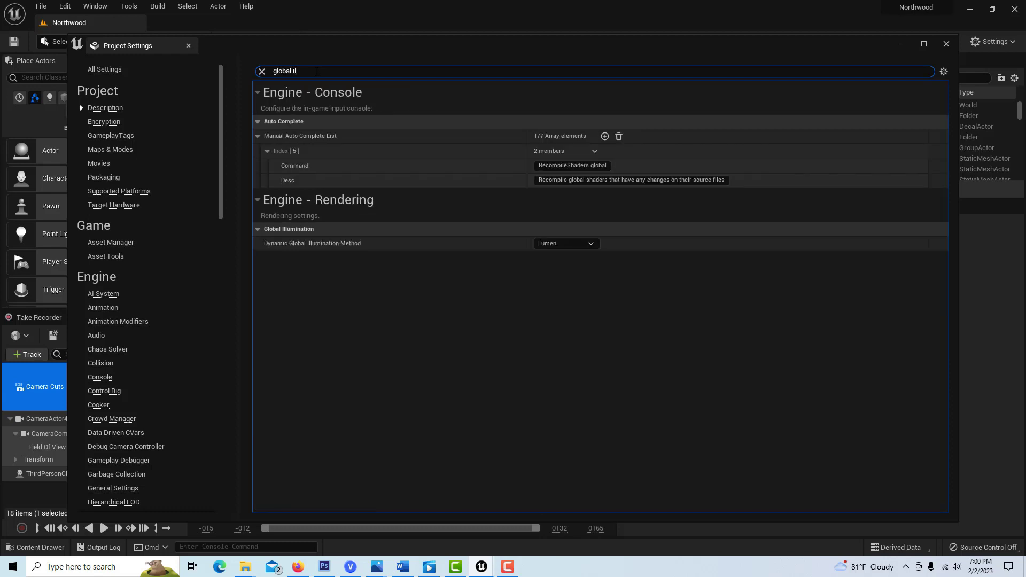
click(590, 243)
click(557, 255)
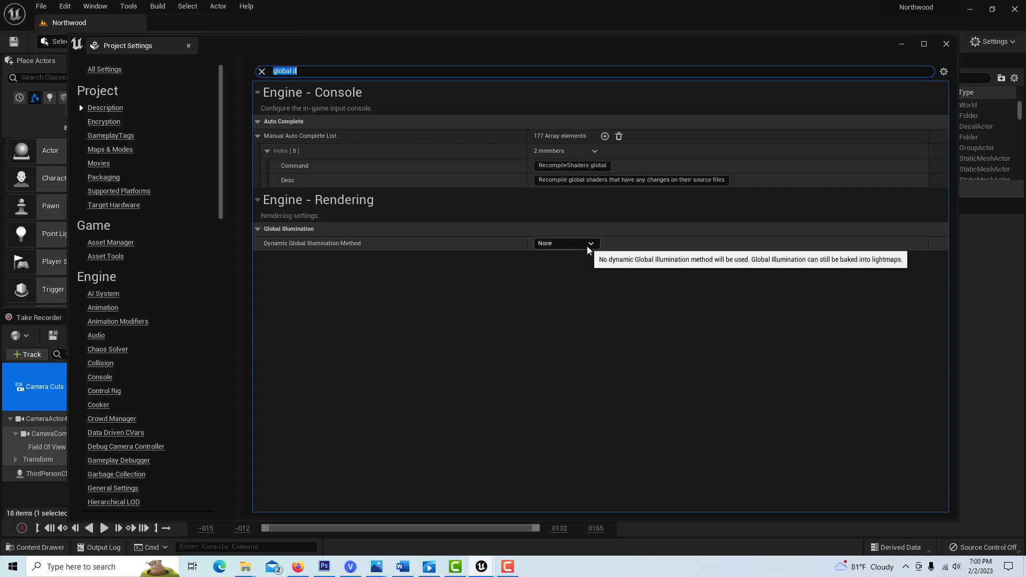
click(589, 245)
click(550, 264)
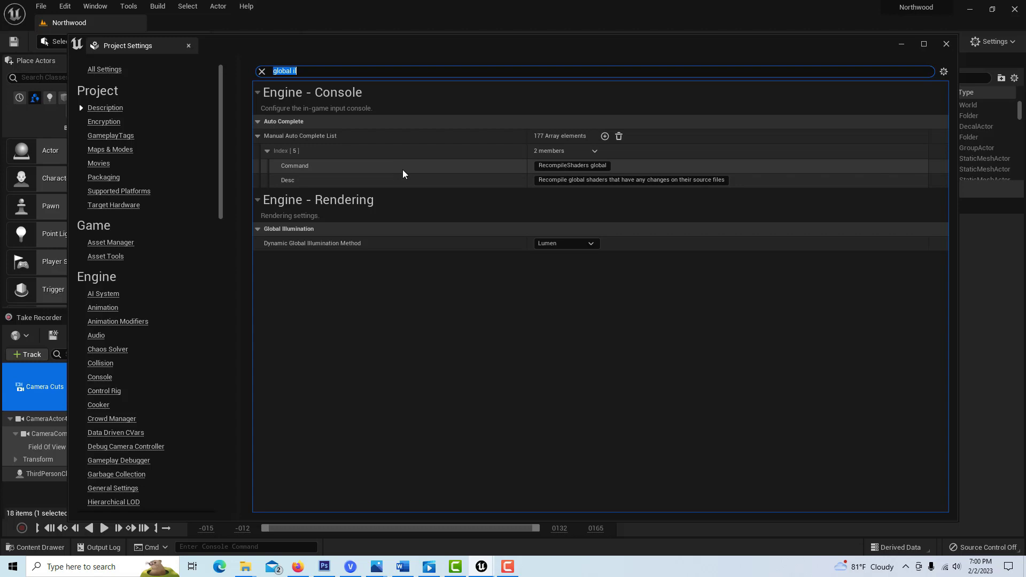
Step: Search 'hardware ray' to check the ray tracing boxes are ticked, then clear the search and close Project Settings
key(BackSpace)
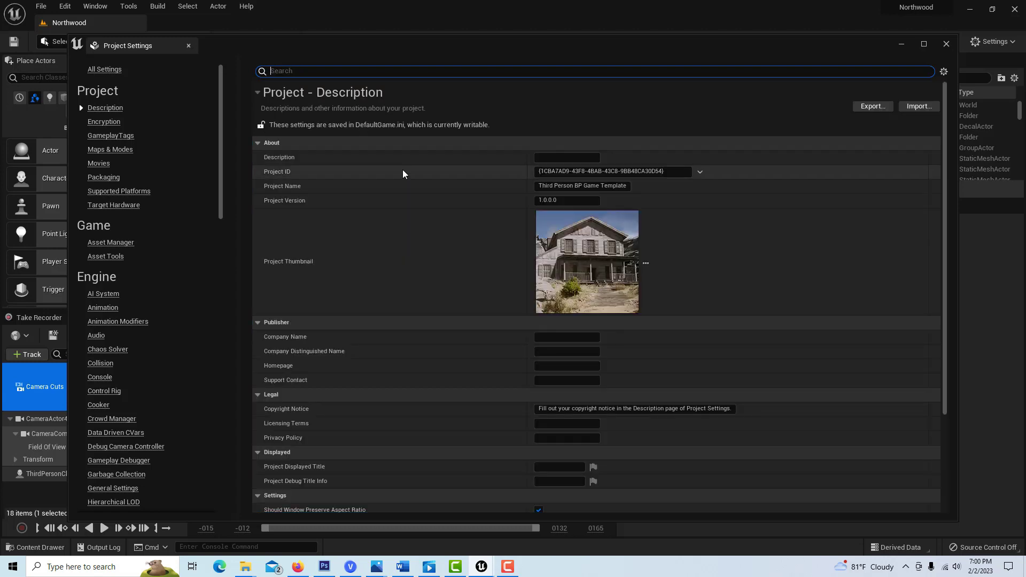
text(hardware)
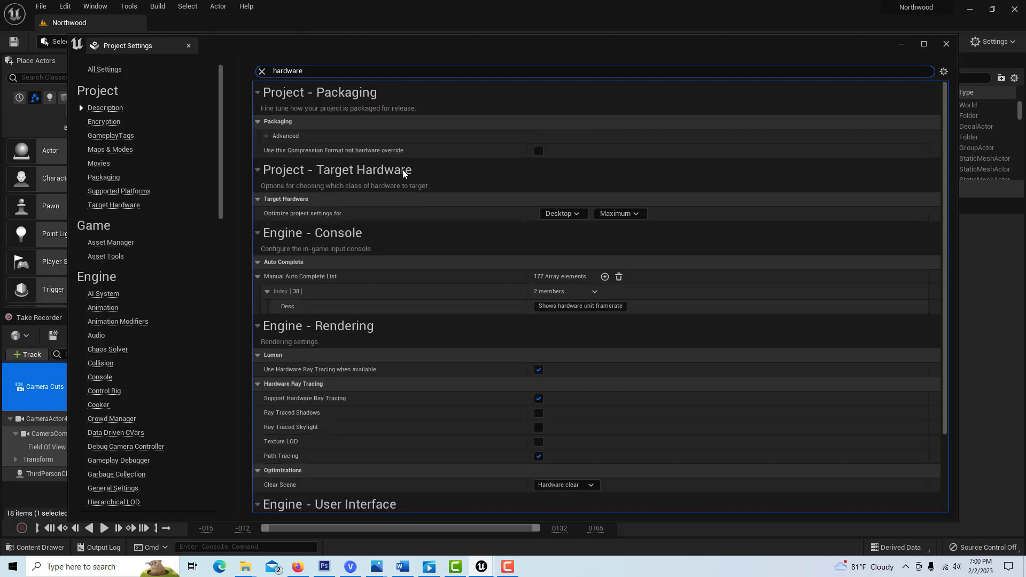
text( ra)
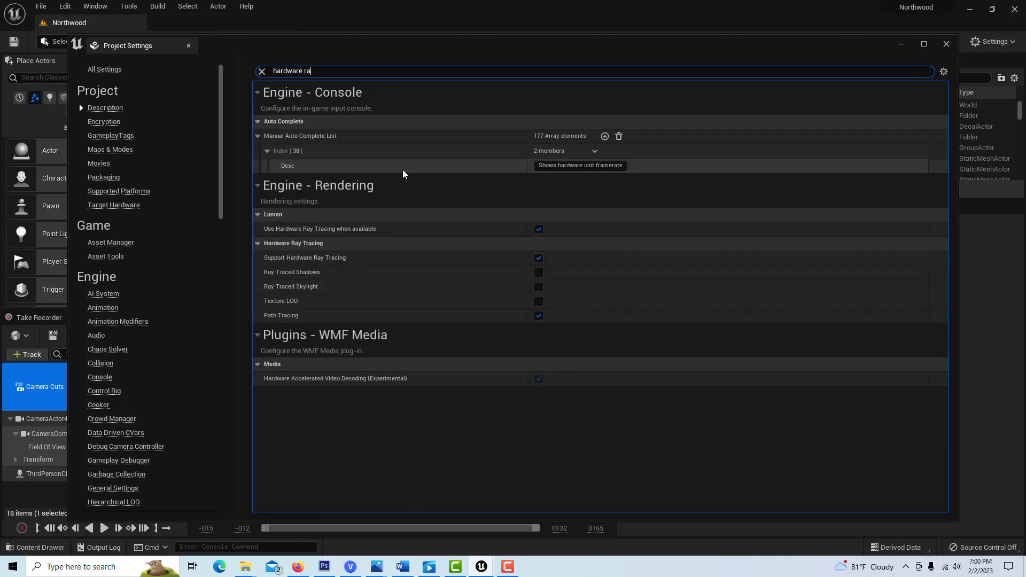
text(y)
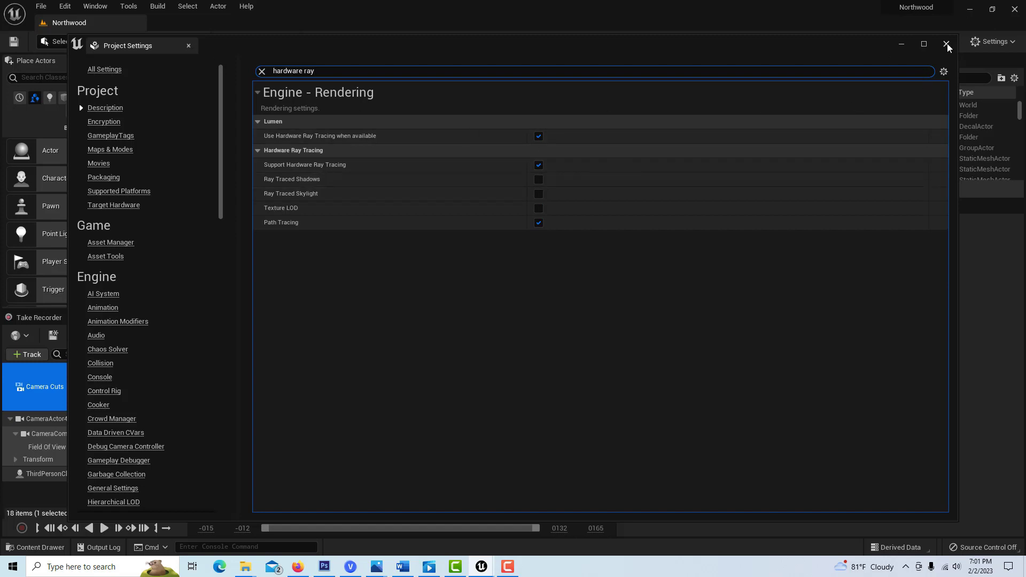
key(ctrl+a)
key(BackSpace)
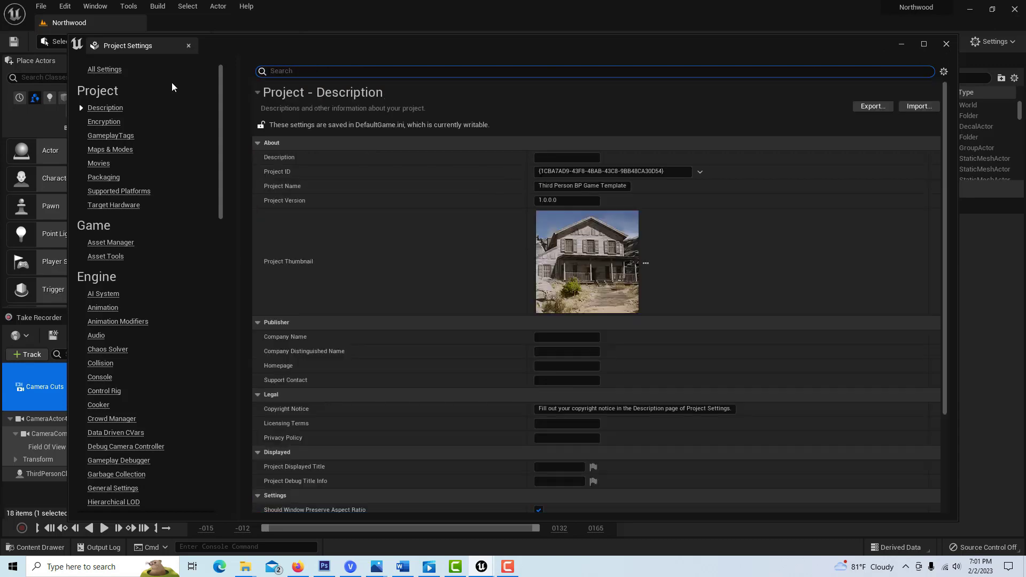
click(945, 44)
click(65, 6)
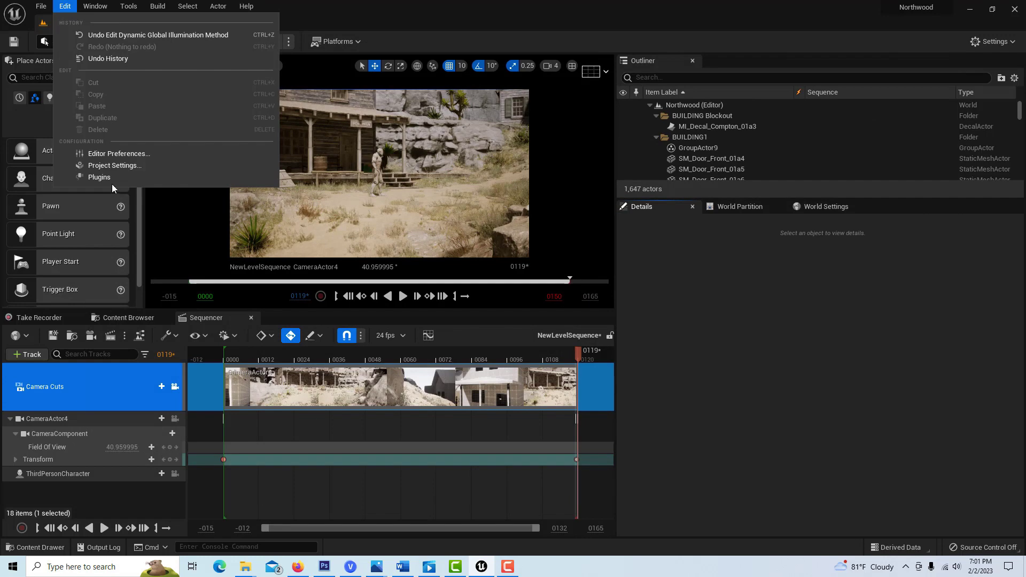
click(100, 177)
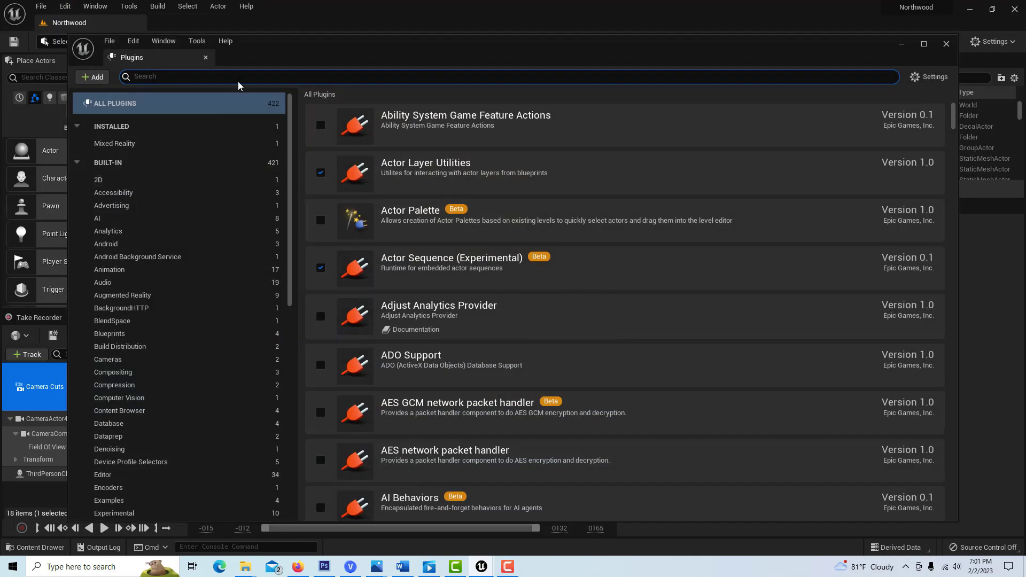
text(pro res)
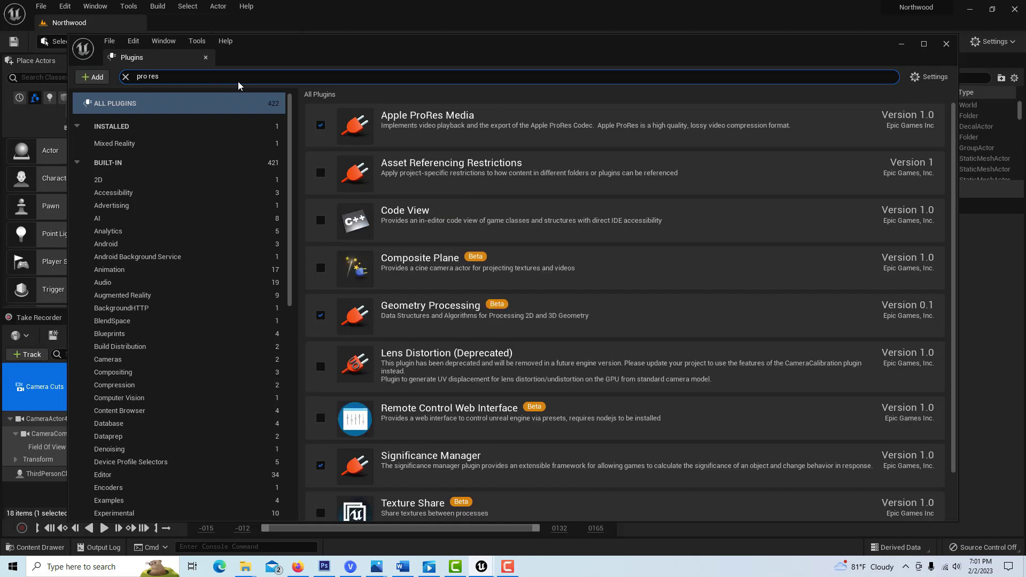
click(945, 45)
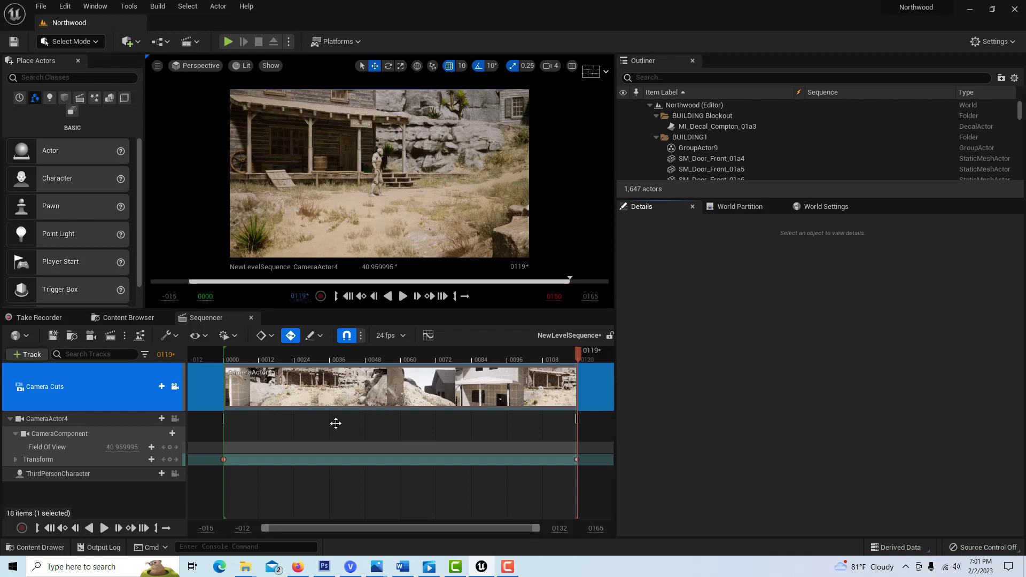
click(110, 336)
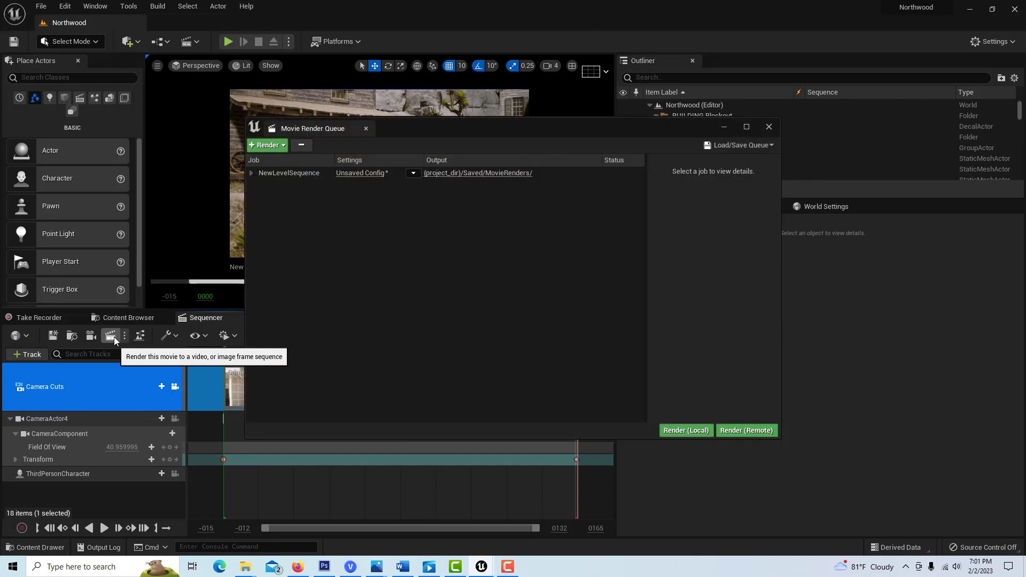
Step: Open the job's Unsaved Config and add an Apple ProRes [12bit] export setting
click(367, 180)
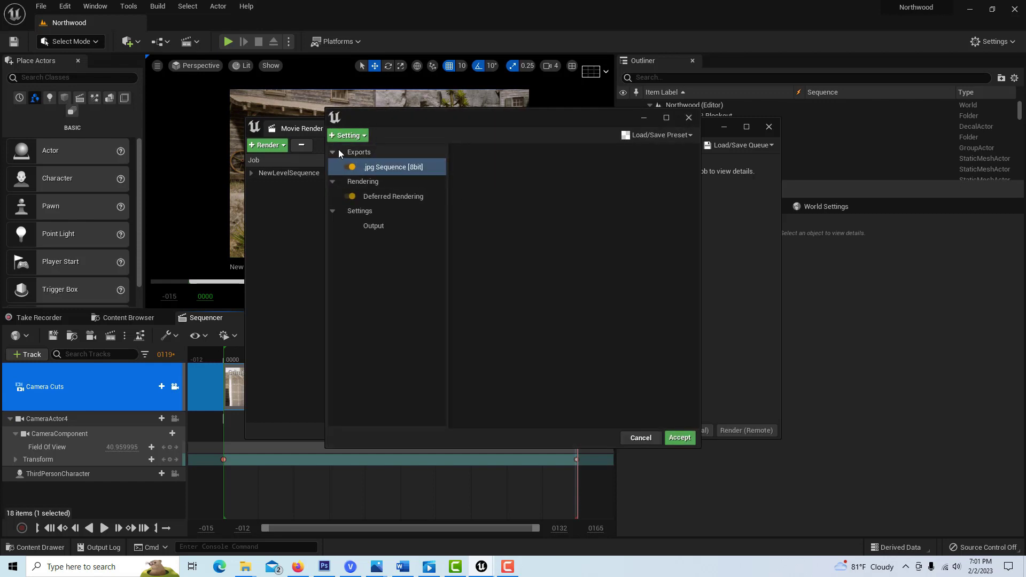
click(349, 137)
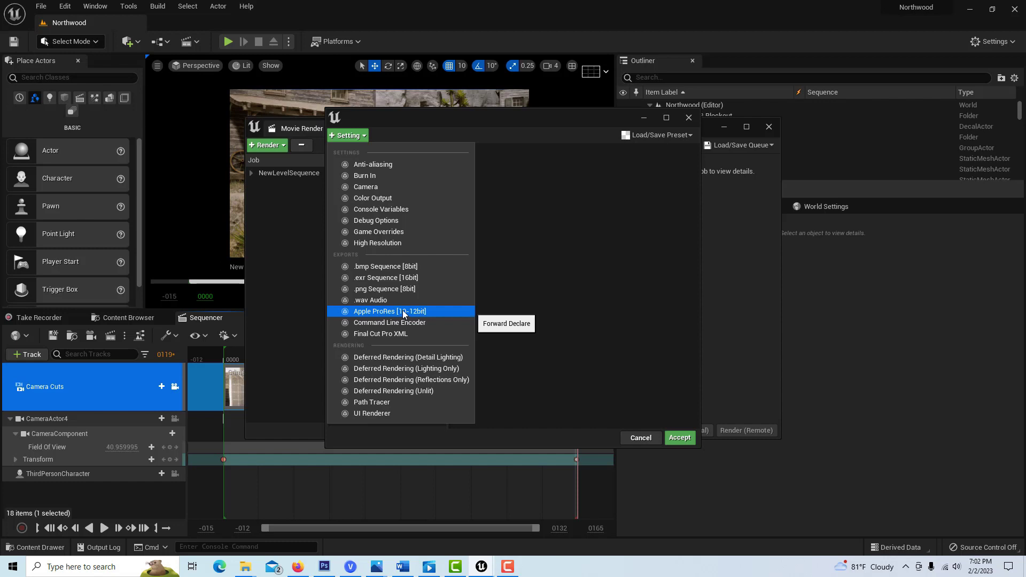
click(404, 311)
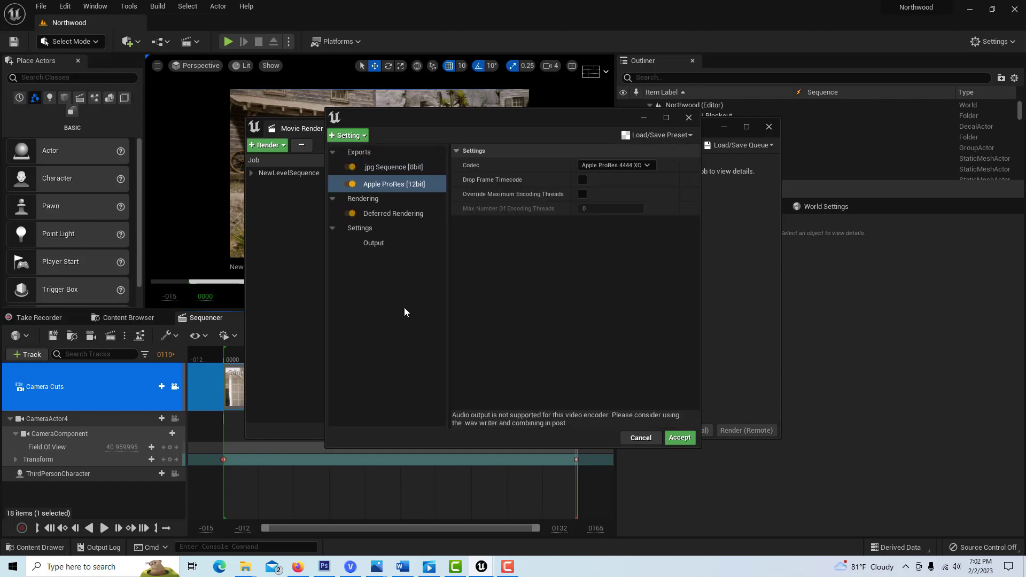
Step: Disable the .jpg Sequence [8bit] output and add an Anti-aliasing setting to the job
click(351, 167)
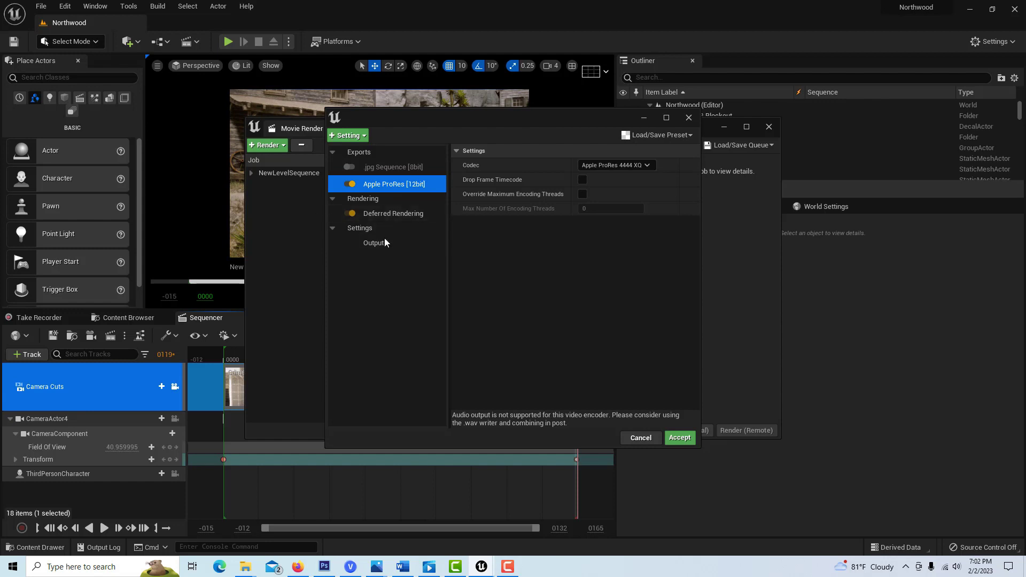
click(348, 136)
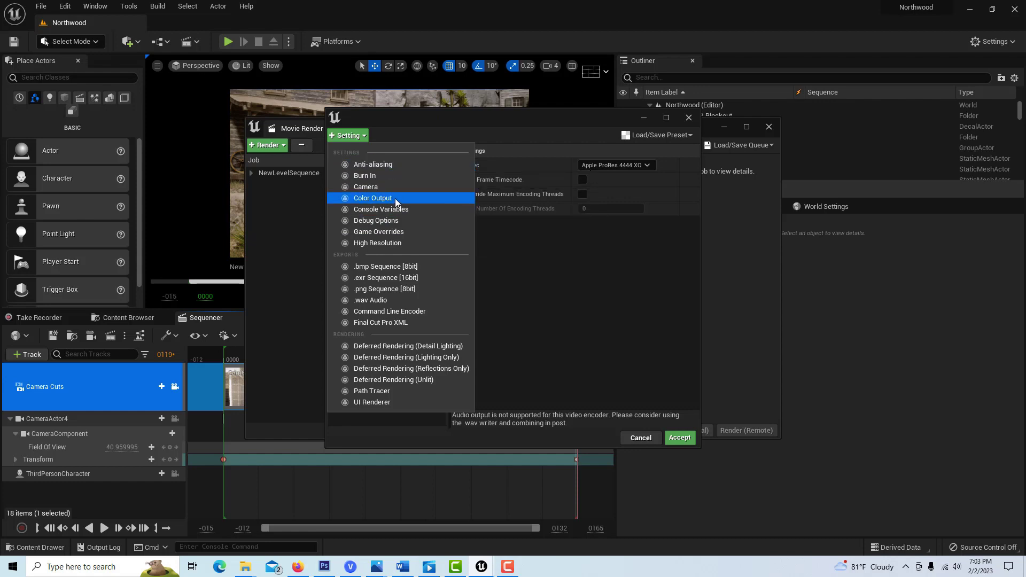
click(399, 165)
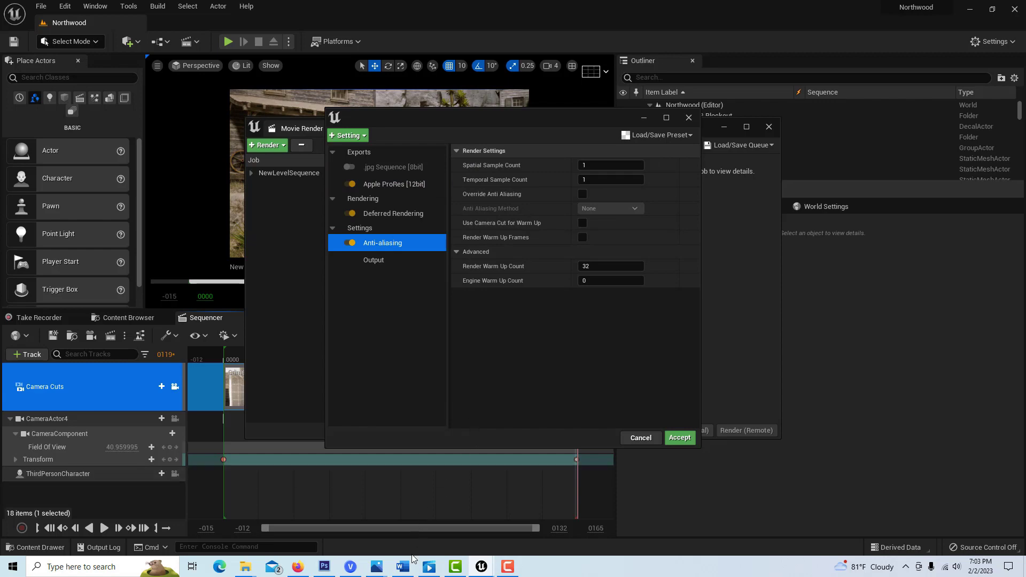
Step: Bring up the Best Render Settings.docx notes in Word
click(402, 568)
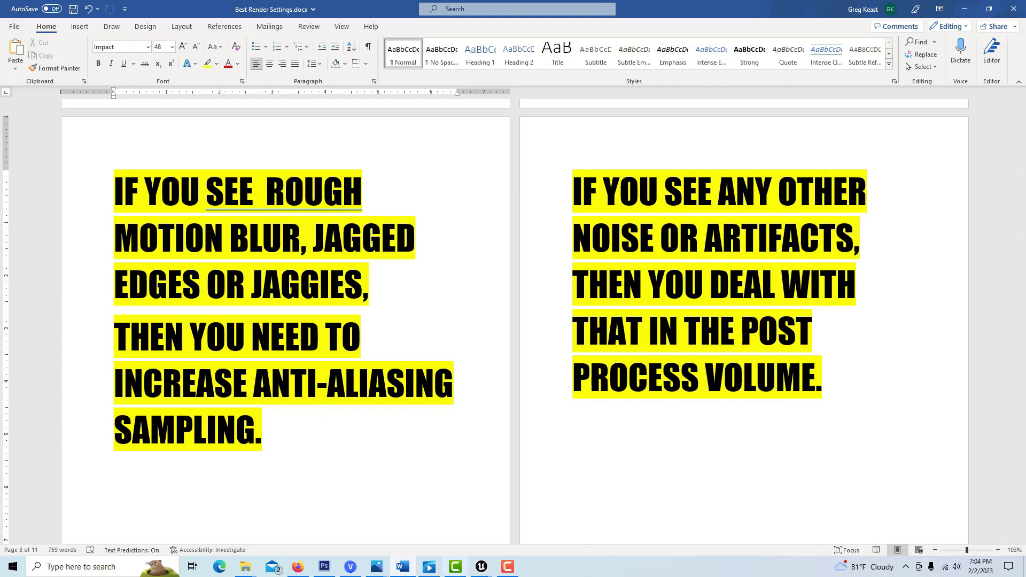
Step: Return to the Movie Render Queue window in Unreal Engine
mouse_move(481, 566)
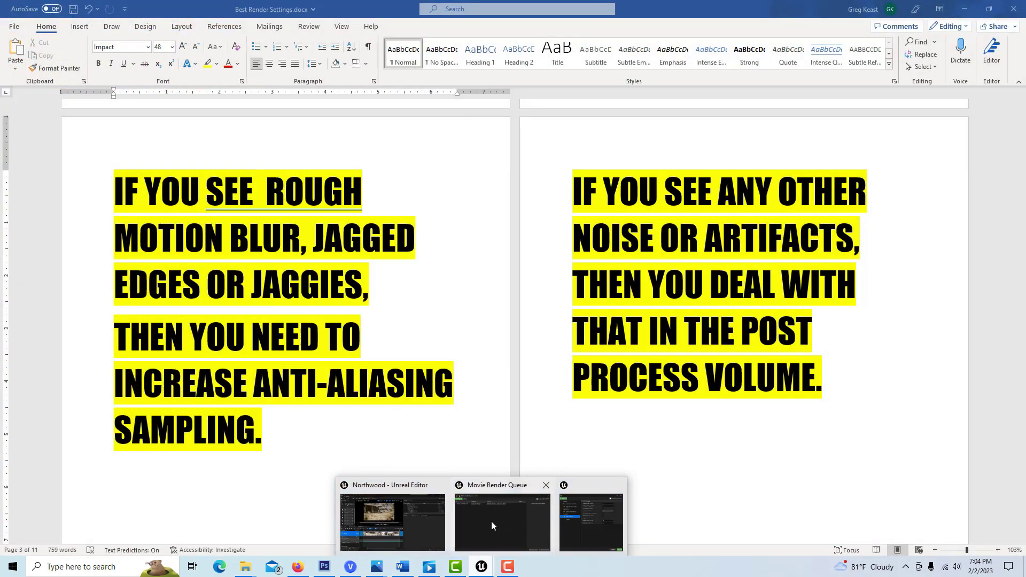
click(492, 523)
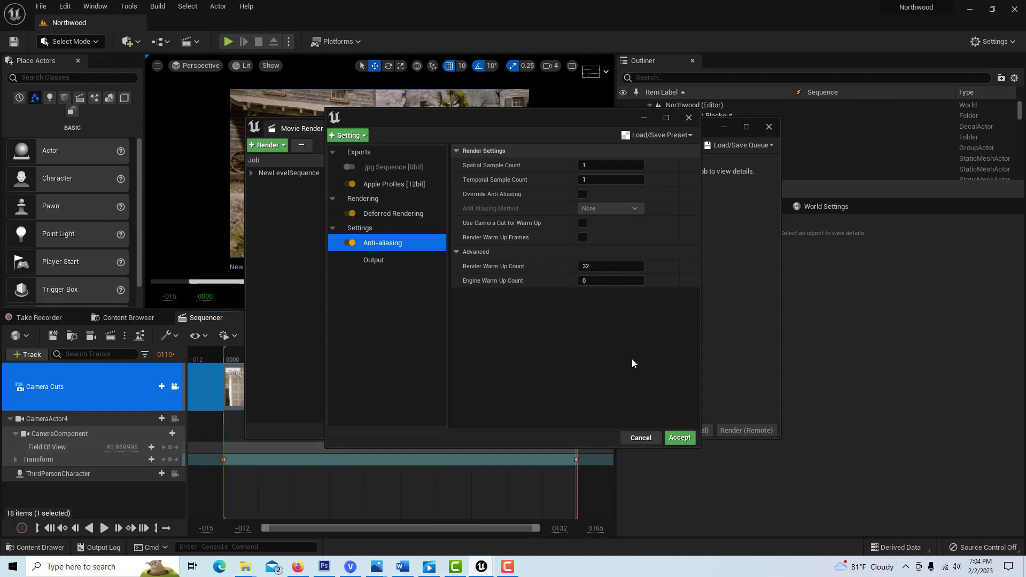
Step: Keep Spatial Sample Count at 1 and set Temporal Sample Count to 16
click(594, 166)
click(531, 166)
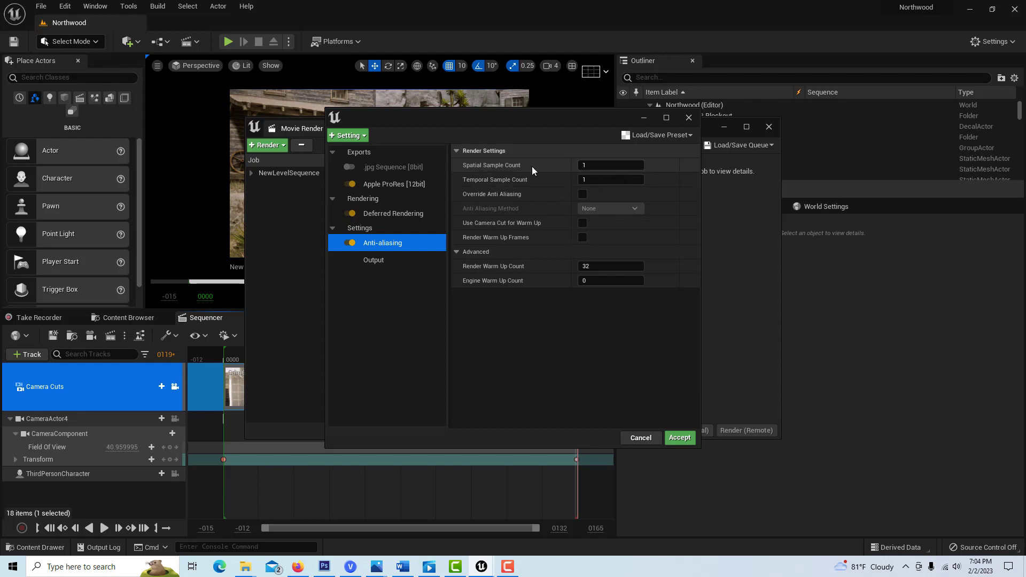
click(588, 181)
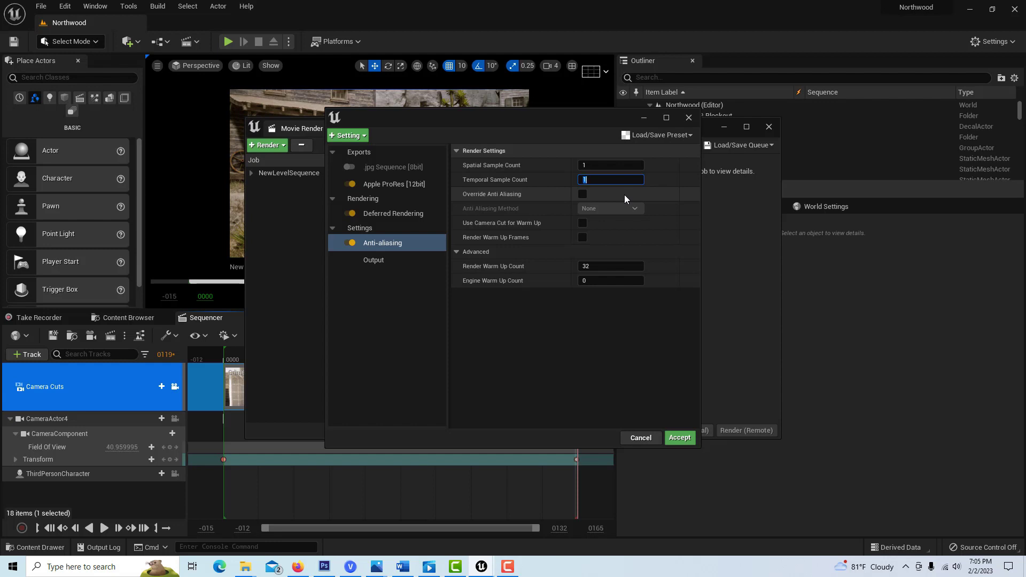
text(1)
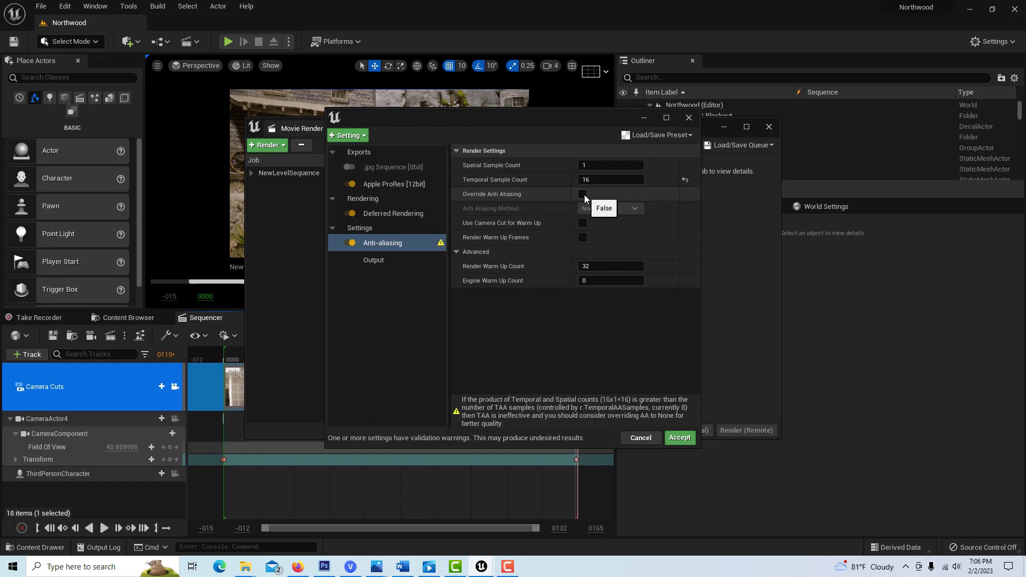
Step: Enable Override Anti Aliasing and Render Warm Up Frames, set Engine Warm Up Count to 48, and accept
click(584, 195)
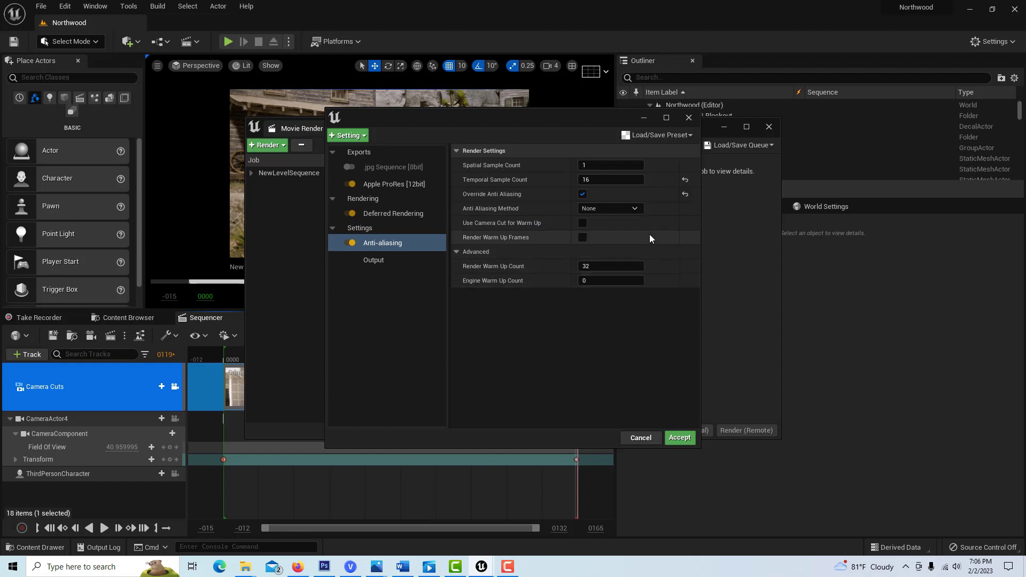
click(582, 237)
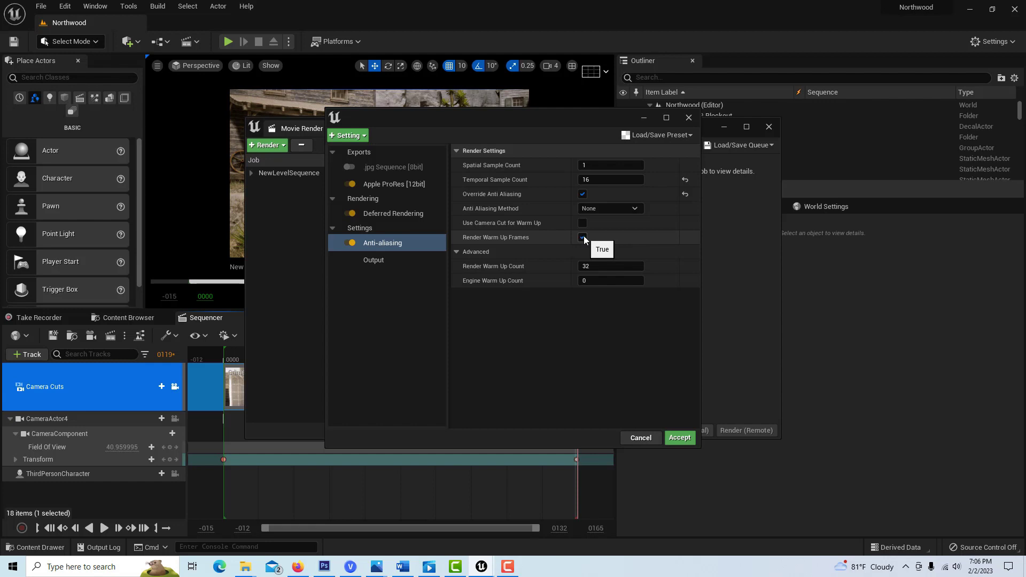
click(601, 281)
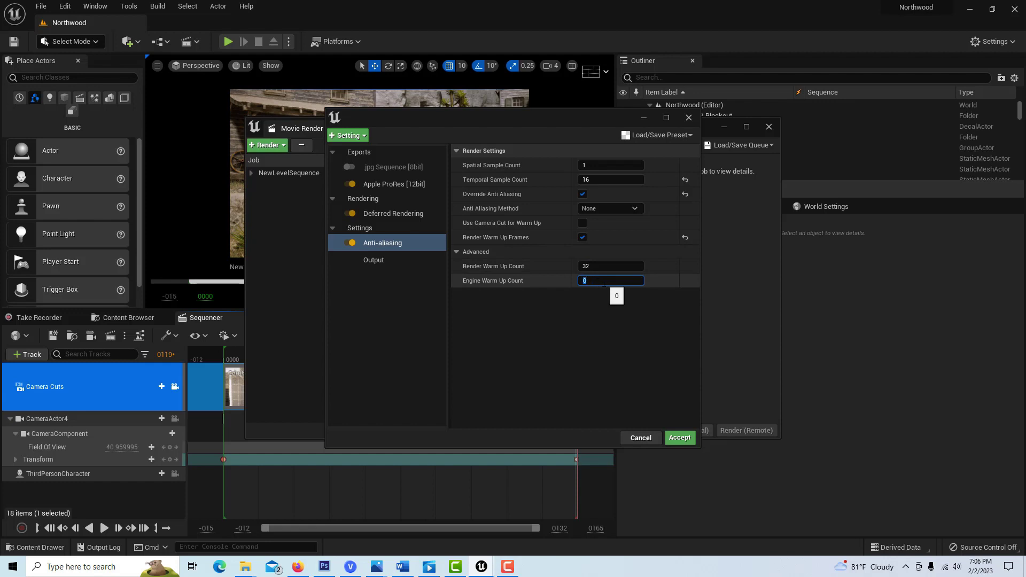
text(48)
click(579, 302)
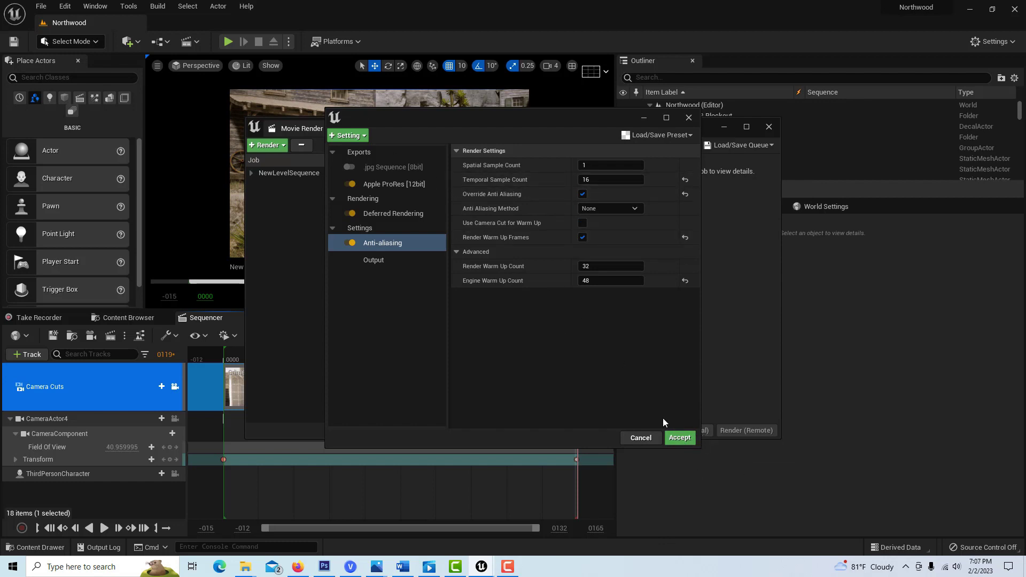
click(672, 435)
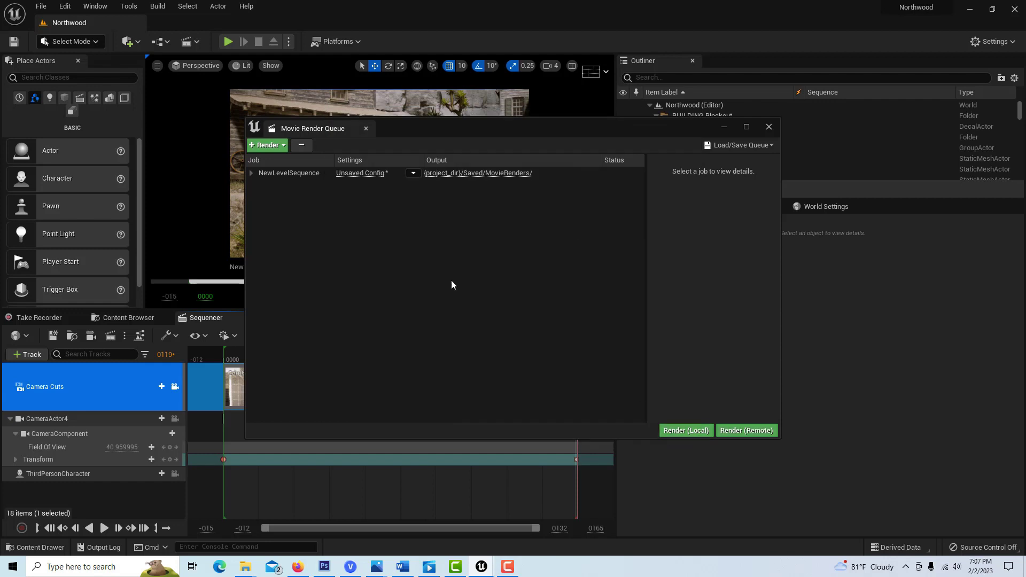
Step: Reopen the job's config with the + Setting list, then bring the YouTube tutorial forward in Firefox
click(360, 173)
click(347, 135)
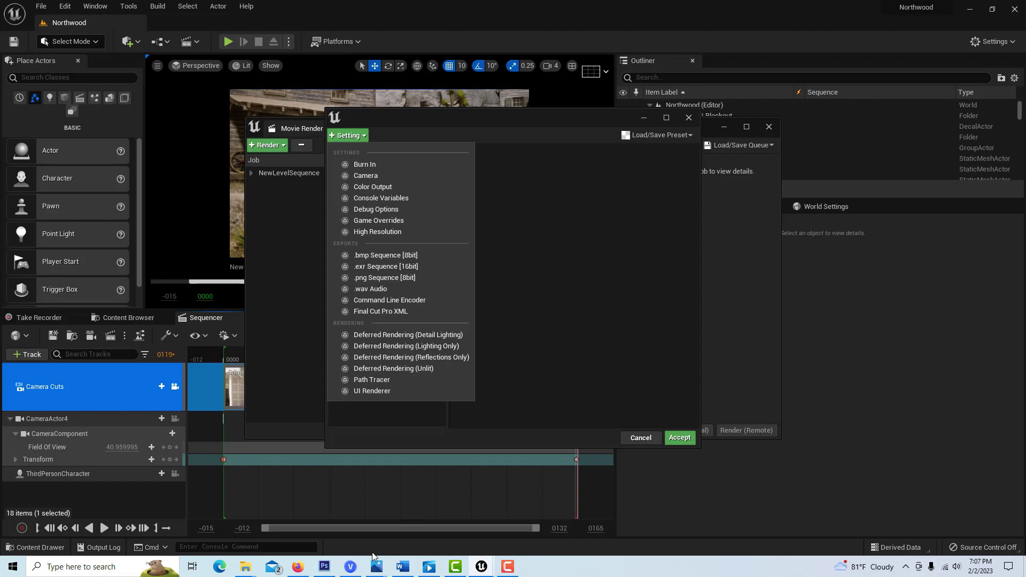
click(298, 567)
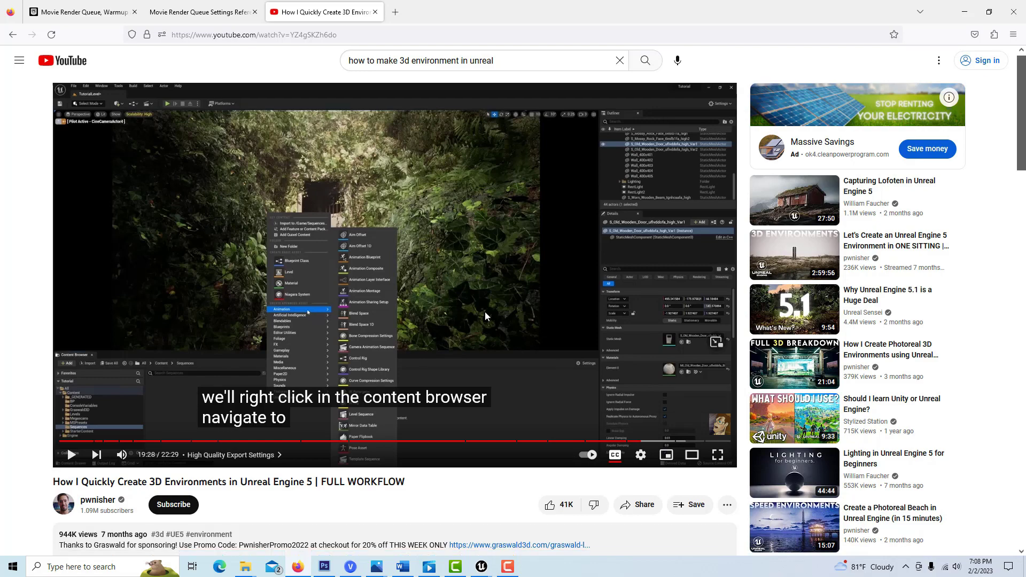
Step: Read the pinned comment's high-quality console variables, then return to the Best Render Settings notes in Word
scroll(484, 316, down, 6)
scroll(484, 319, down, 4)
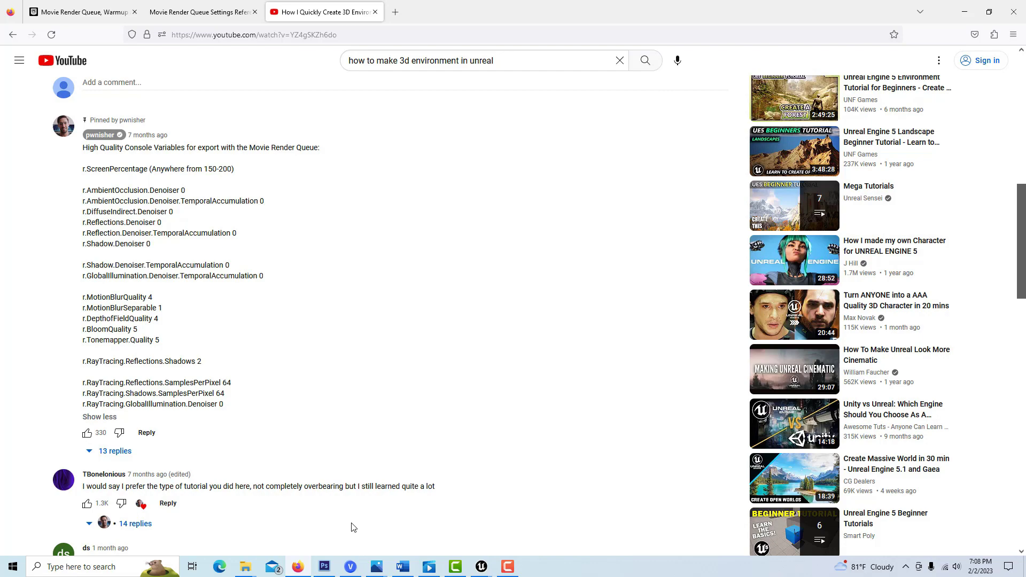
click(402, 568)
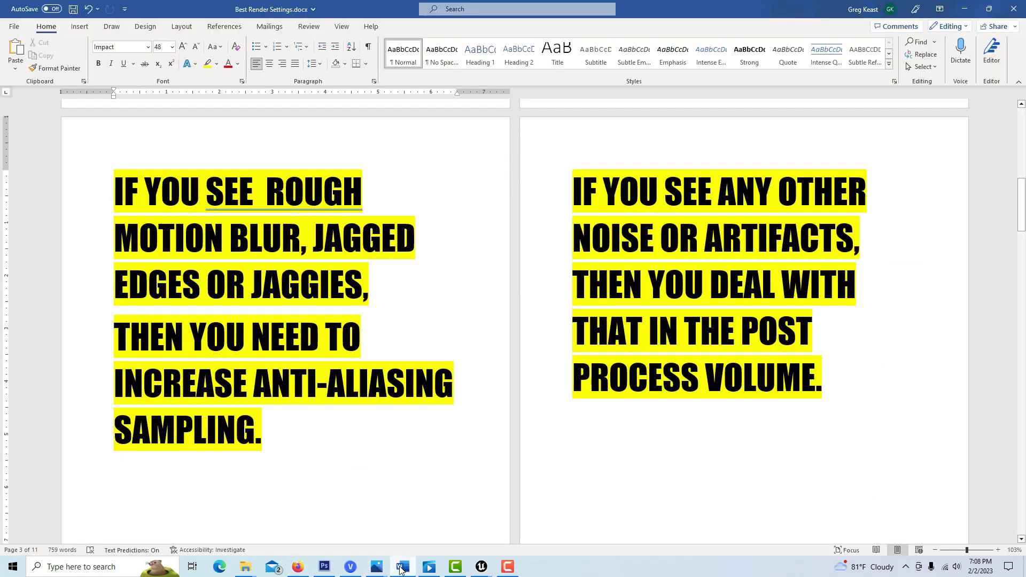
Step: Scroll Word to page 1's PWNISHER and REVISED cvar lists, then switch back to Unreal's Movie Render window
scroll(542, 472, up, 15)
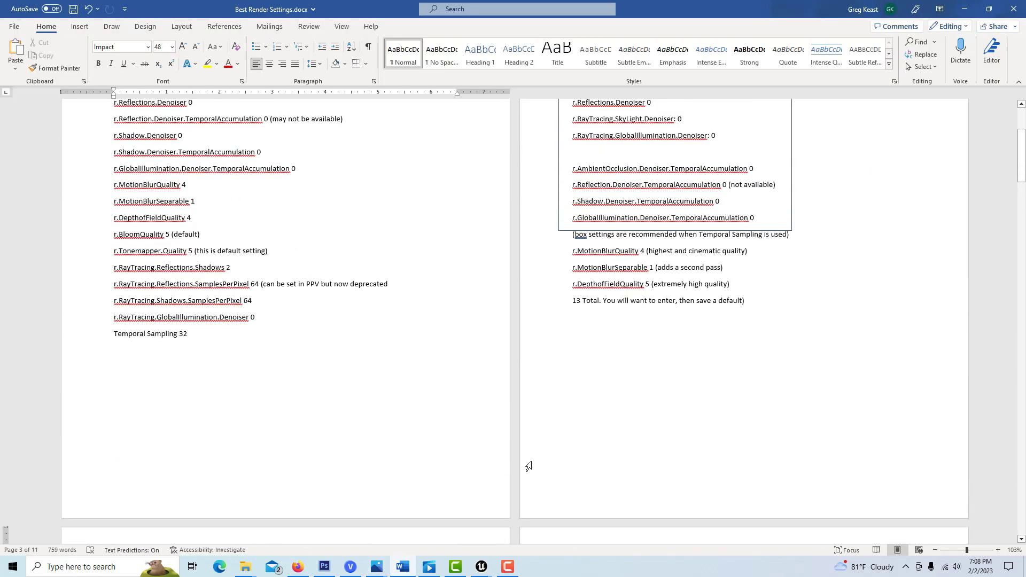
scroll(524, 463, up, 1)
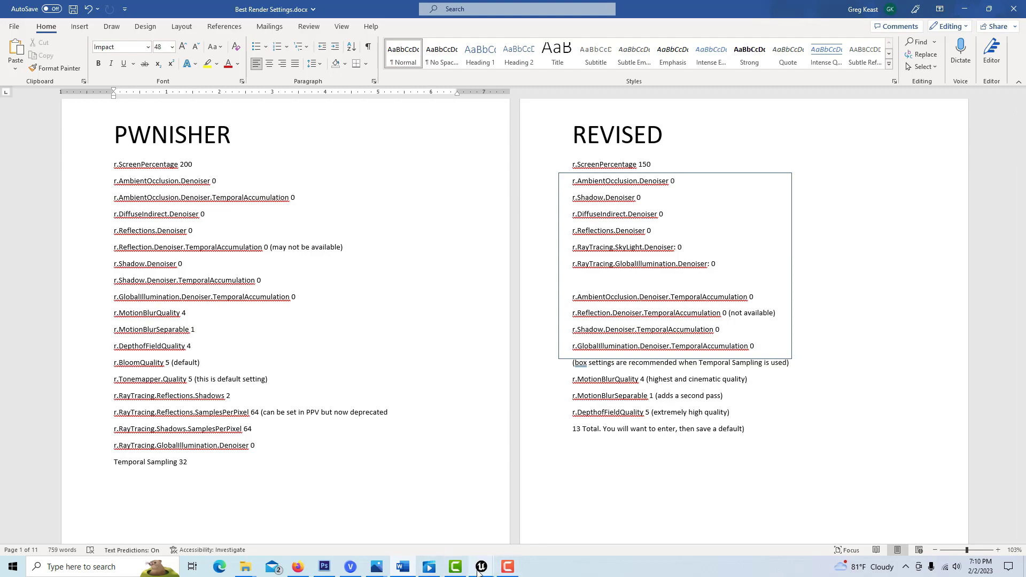
mouse_move(482, 568)
click(511, 520)
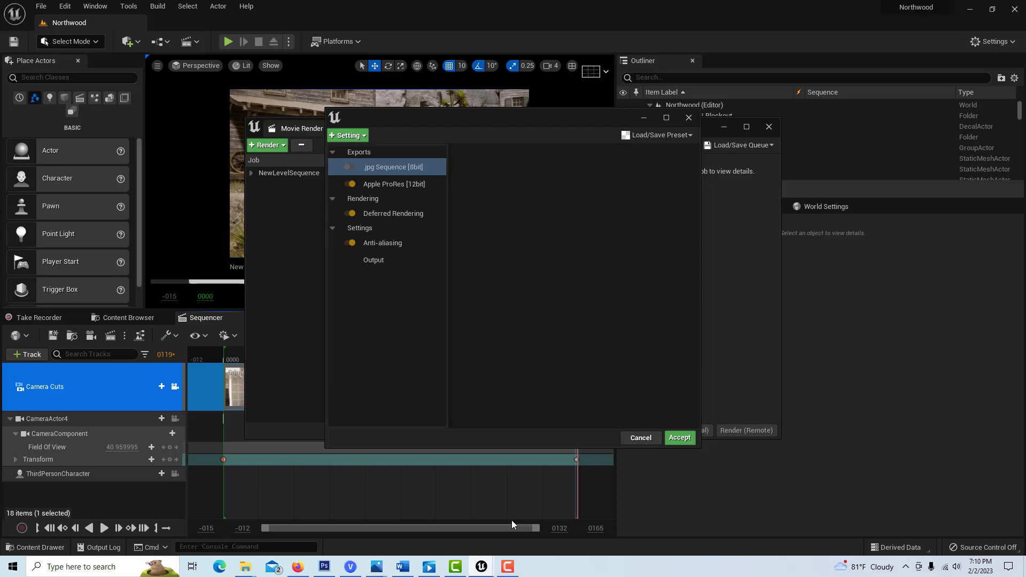
Step: Add an empty Console Variables setting to the render job and show the saved presets list
click(345, 136)
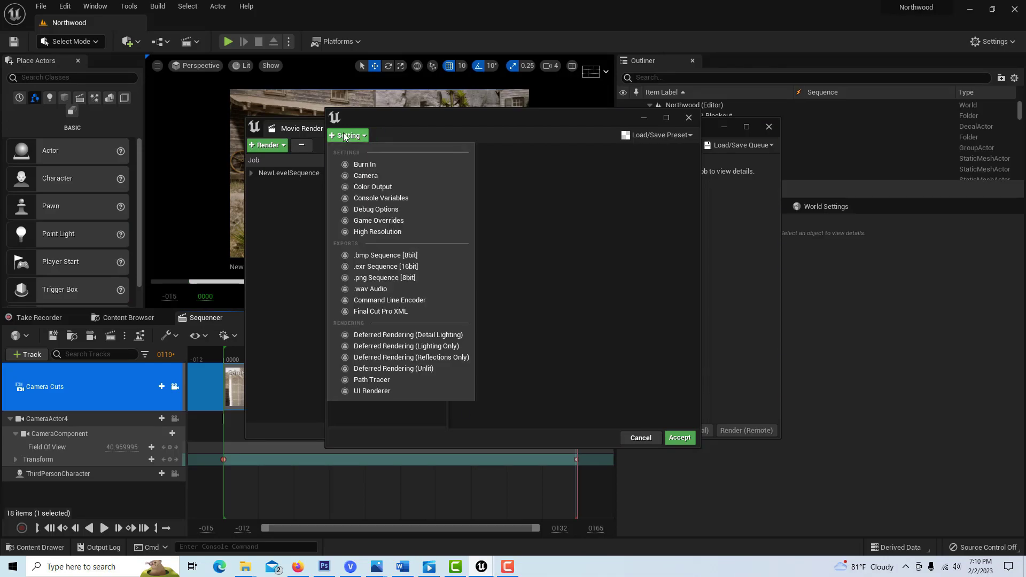
click(401, 199)
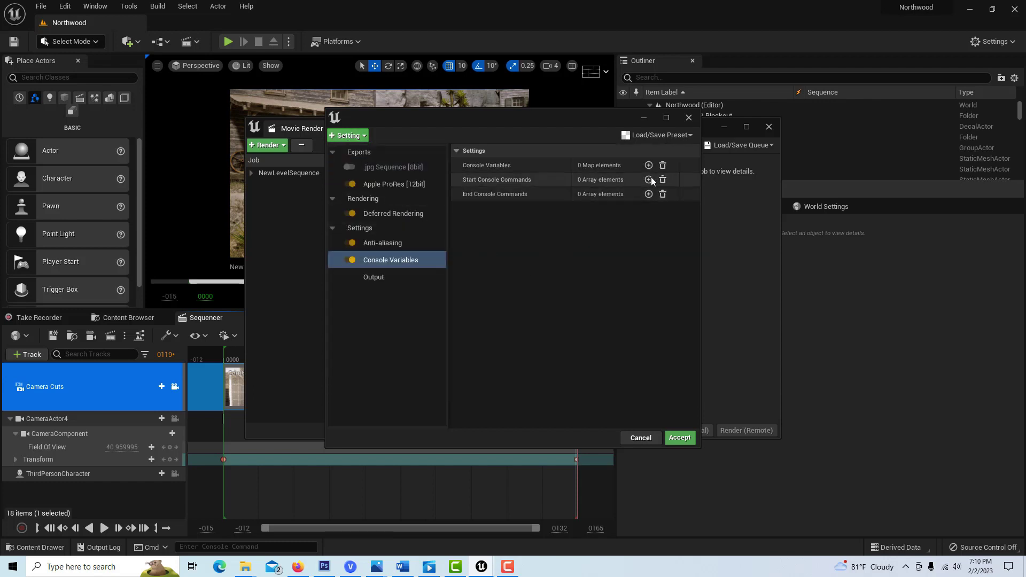
click(636, 135)
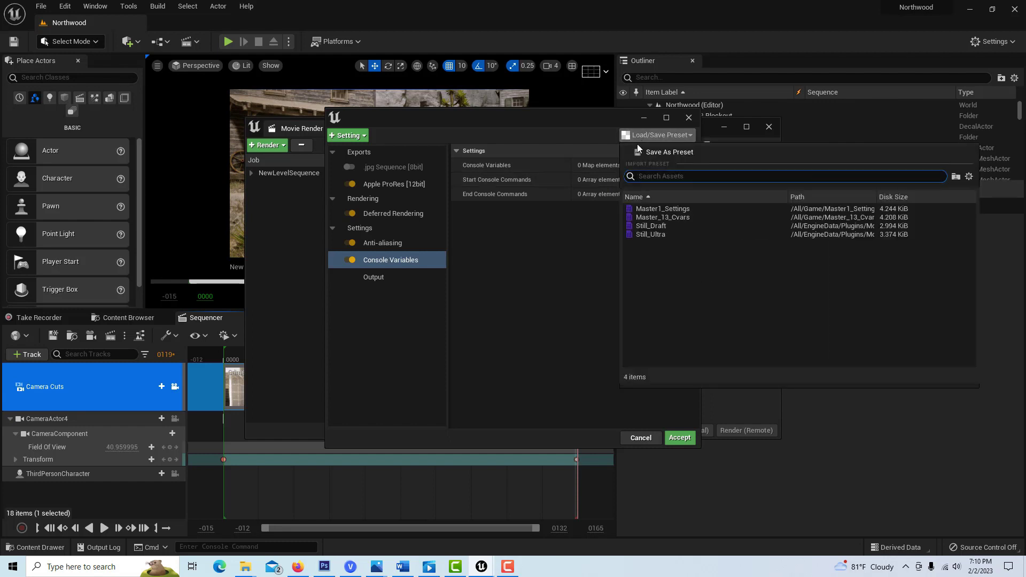
Step: Load the Master_13_Cvars preset, inspect its 13 console variables, and reopen the preset list
click(678, 217)
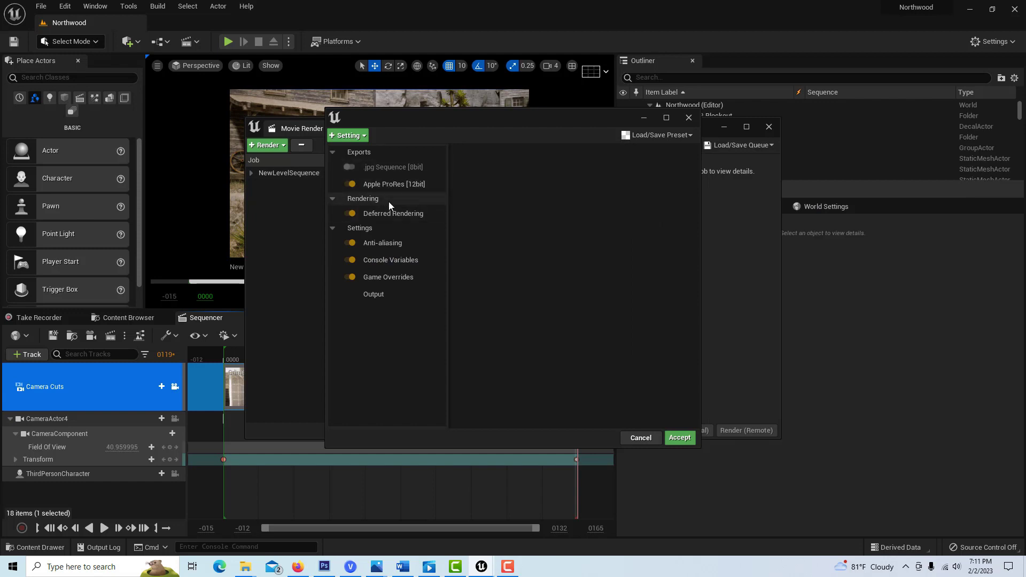
click(396, 262)
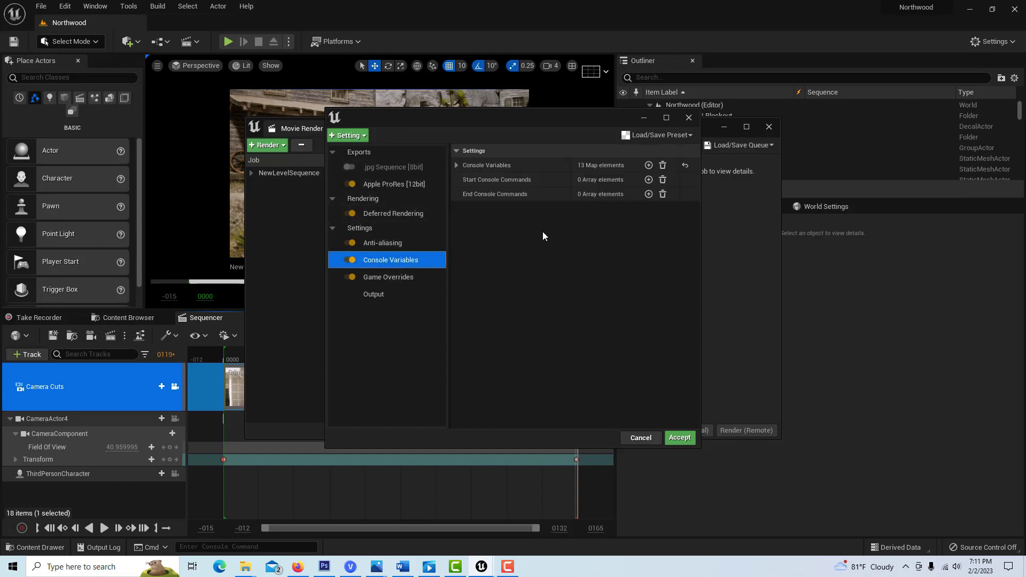
click(455, 166)
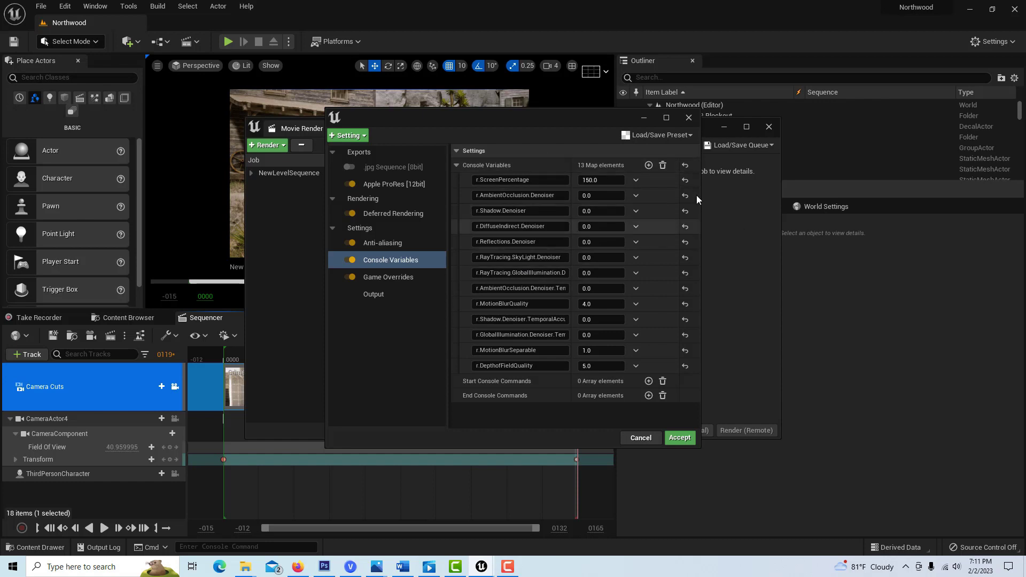
click(455, 165)
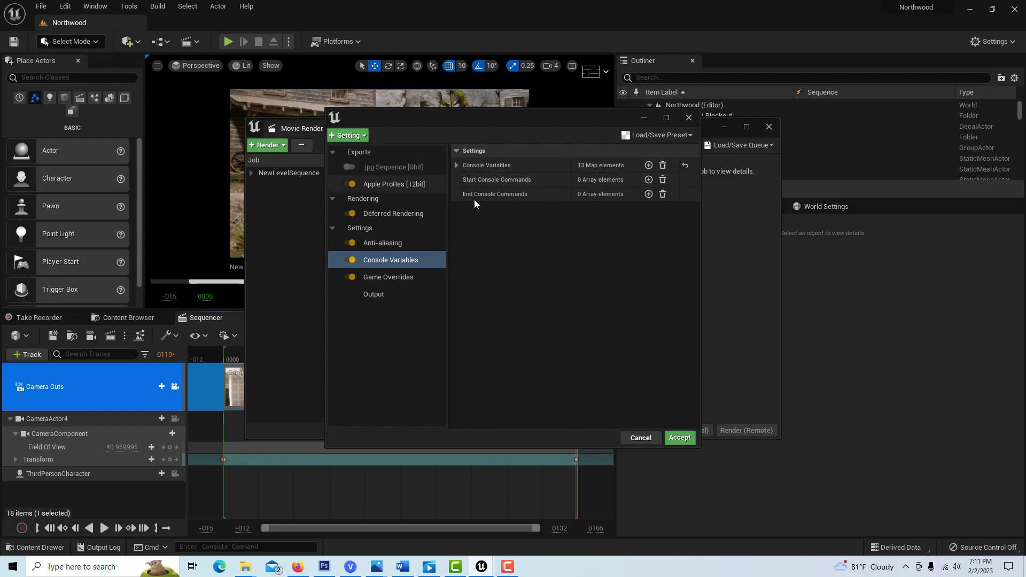
click(651, 136)
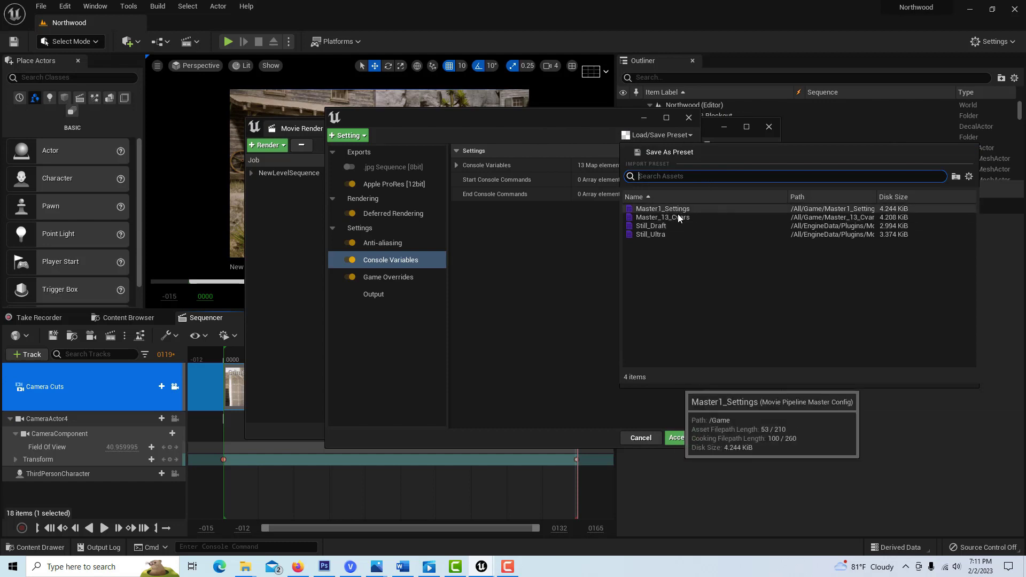
Step: Dismiss the preset dropdown, keeping the 13-variable Master_13_Cvars configuration
click(499, 250)
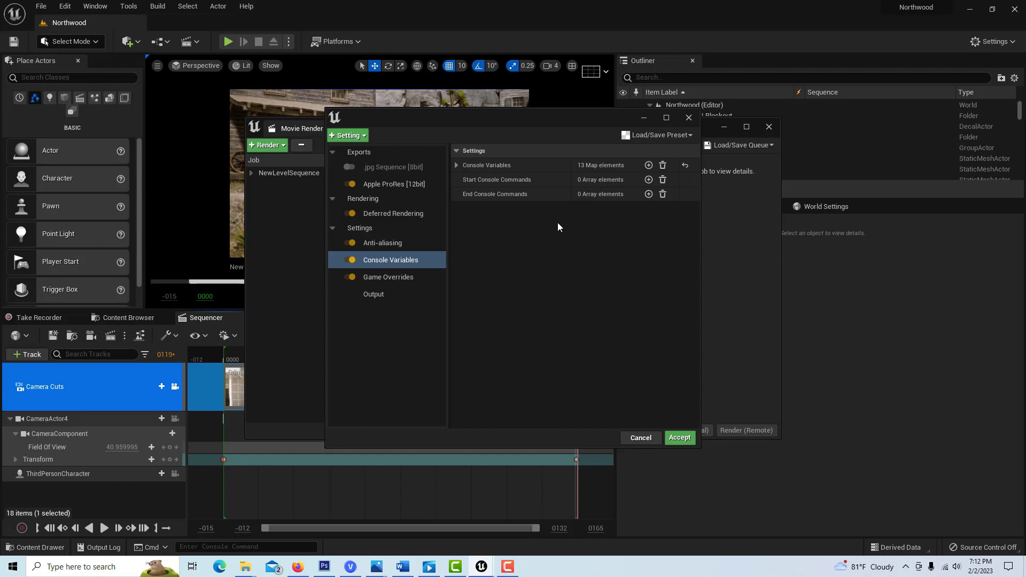
Step: Set the 1920x1080 output directory to Desktop/New folder (4) and accept the Master_13_Cvars configuration
click(376, 295)
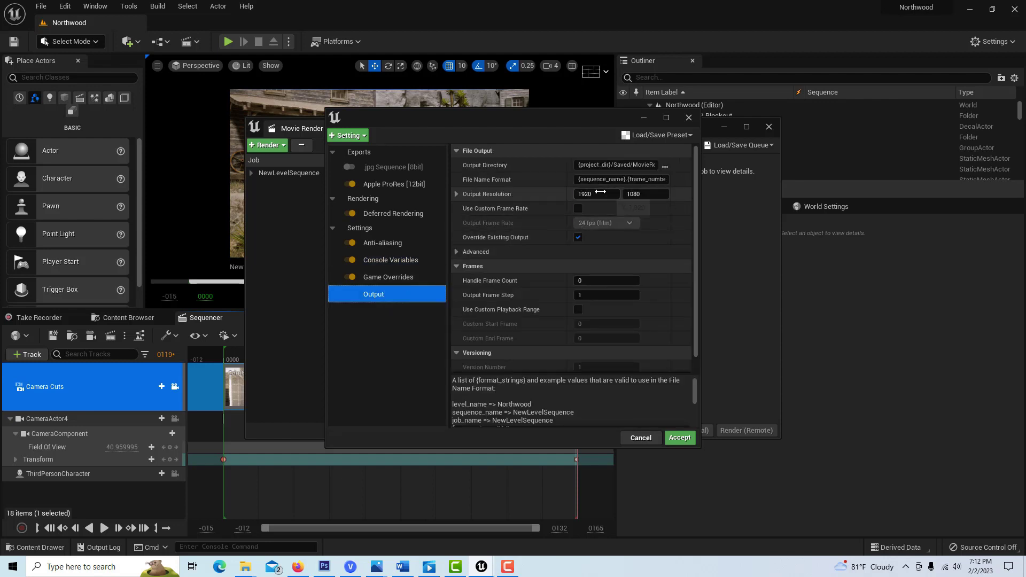
click(665, 166)
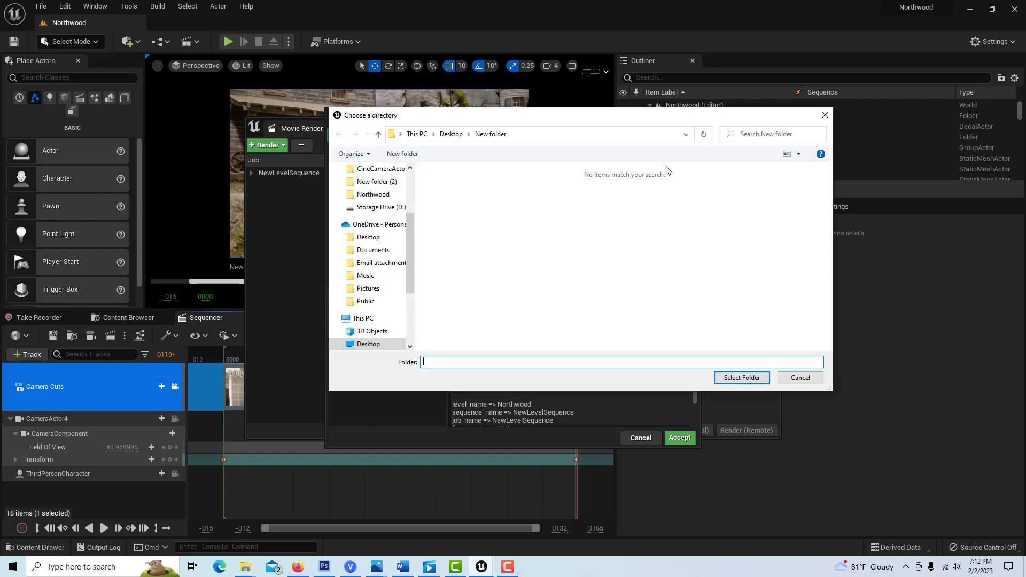
click(368, 238)
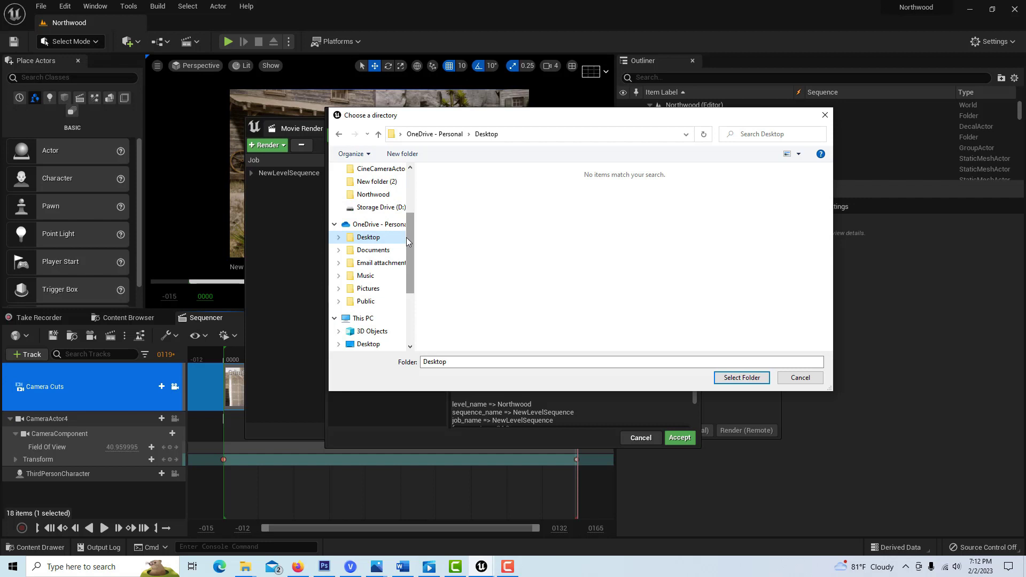
drag(406, 237, 408, 208)
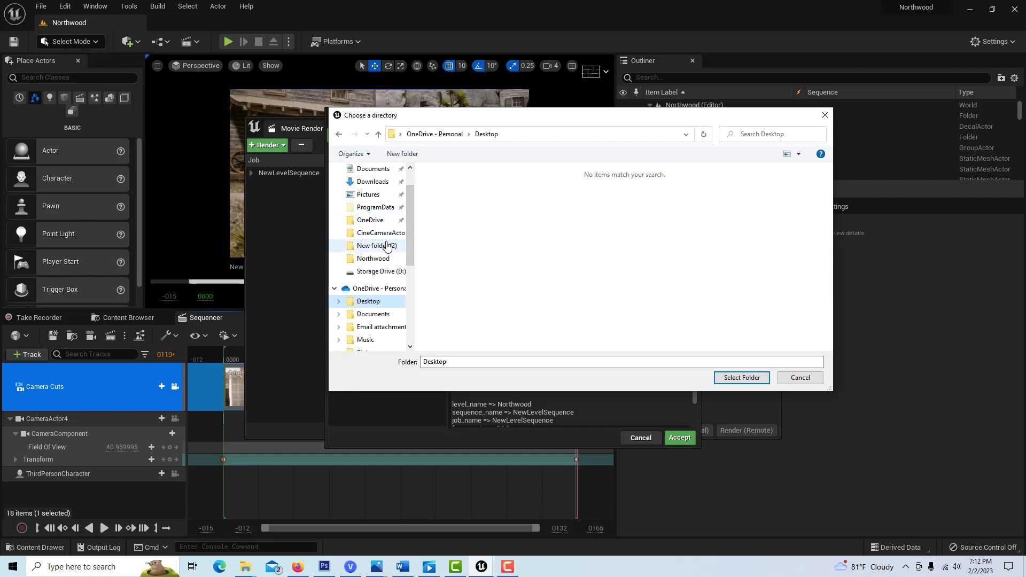
scroll(382, 191, up, 1)
click(368, 189)
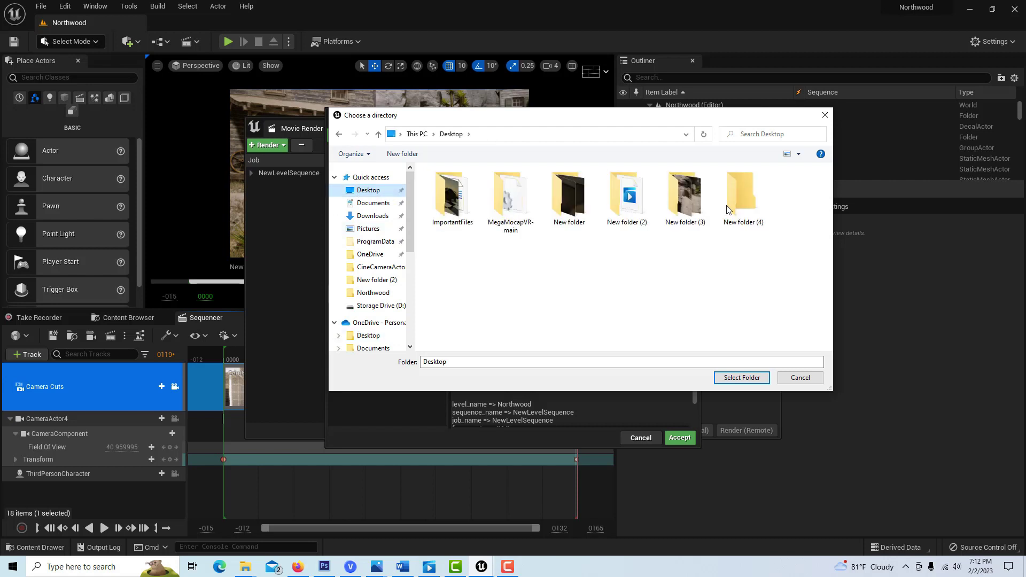
click(738, 199)
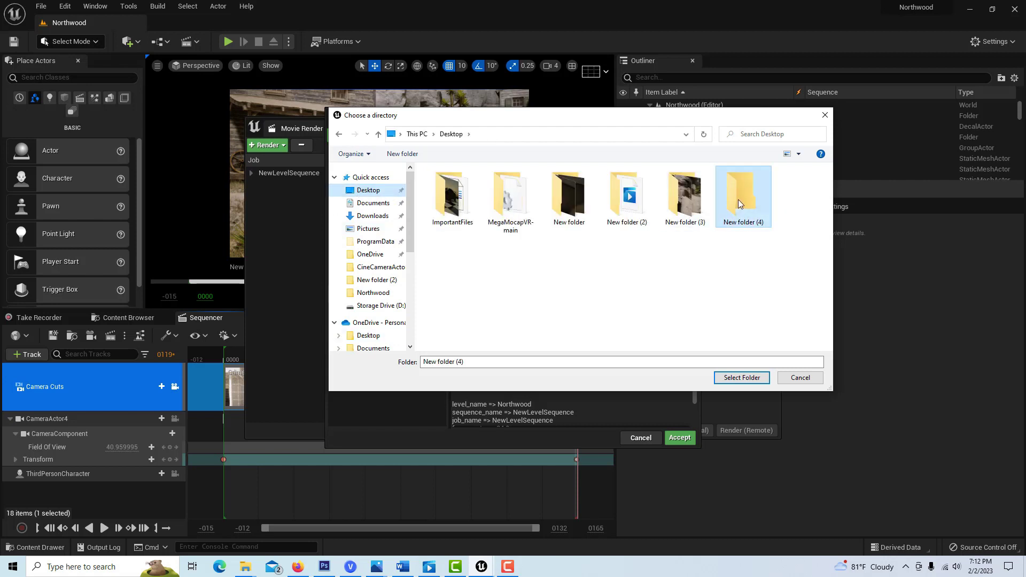
click(747, 377)
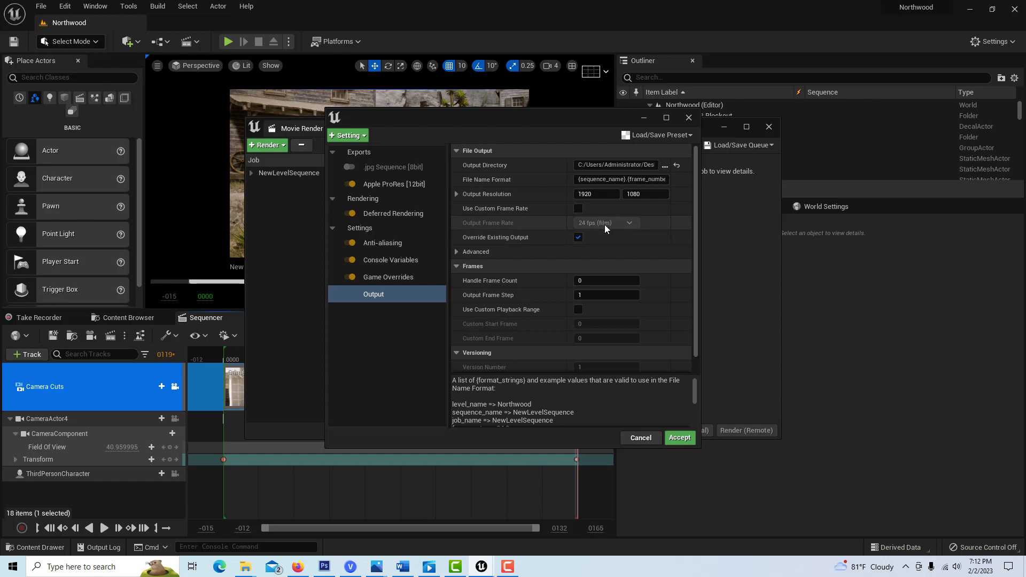
scroll(622, 256, down, 1)
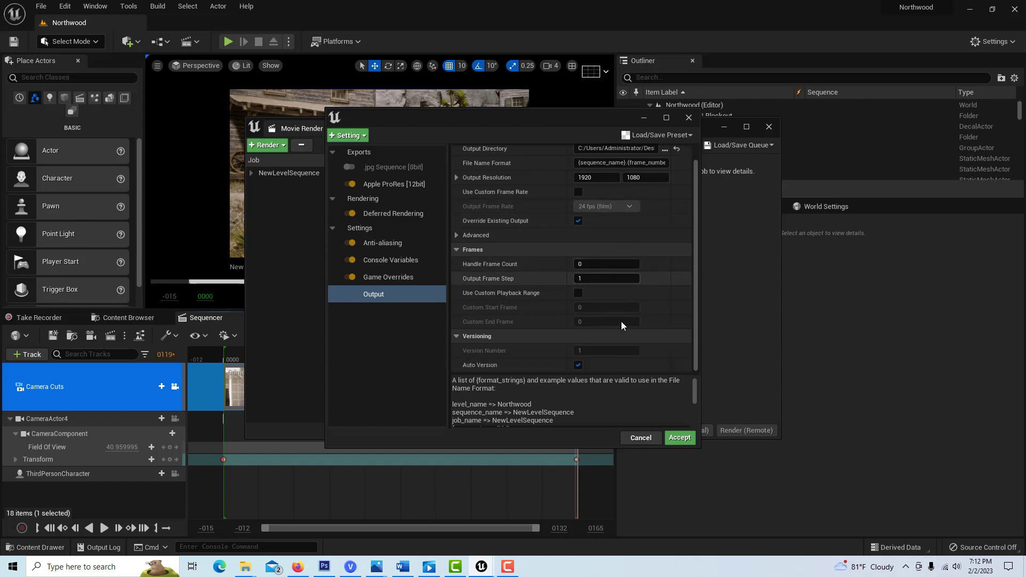
click(686, 441)
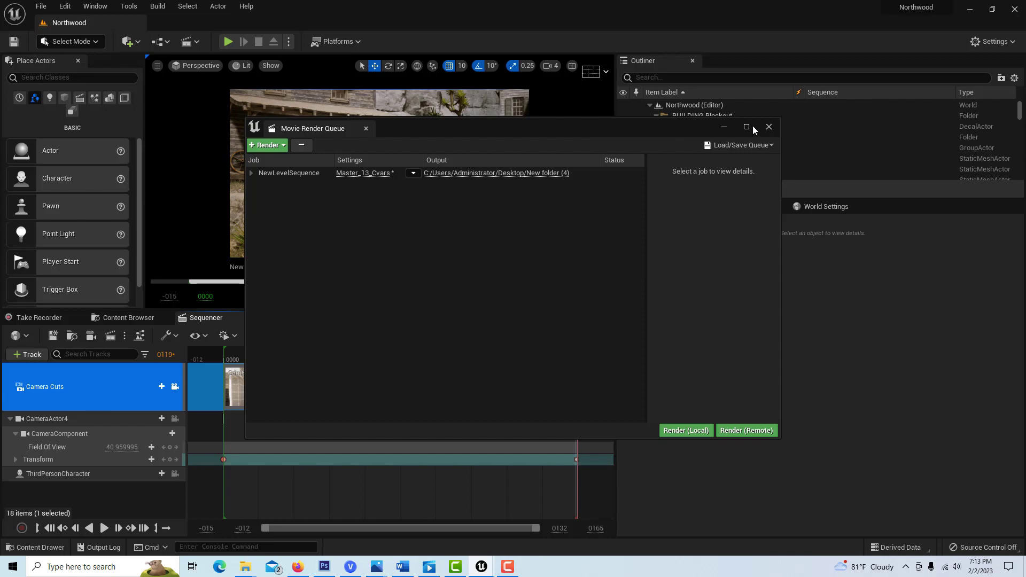
Step: Minimize the Movie Render Queue window to return to the level editor
click(725, 129)
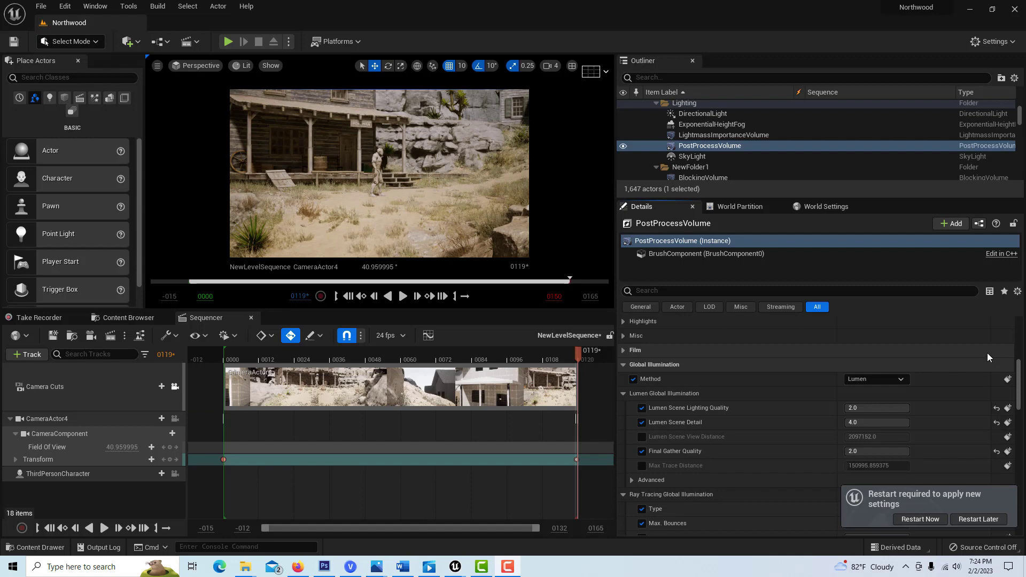
Step: Filter the Outliner by 'post' and select the PostProcessVolume
click(689, 78)
text(p)
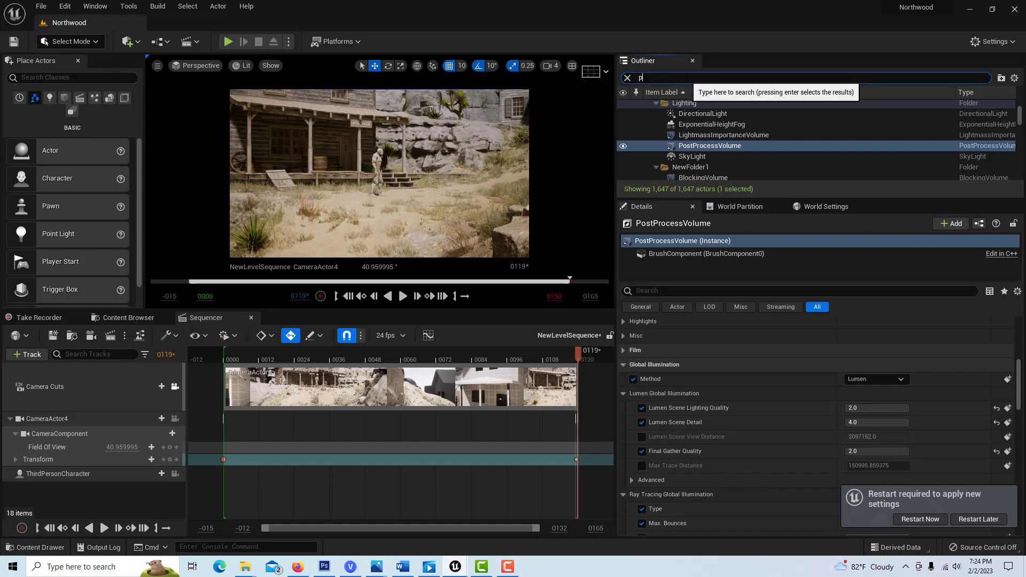
text(ost)
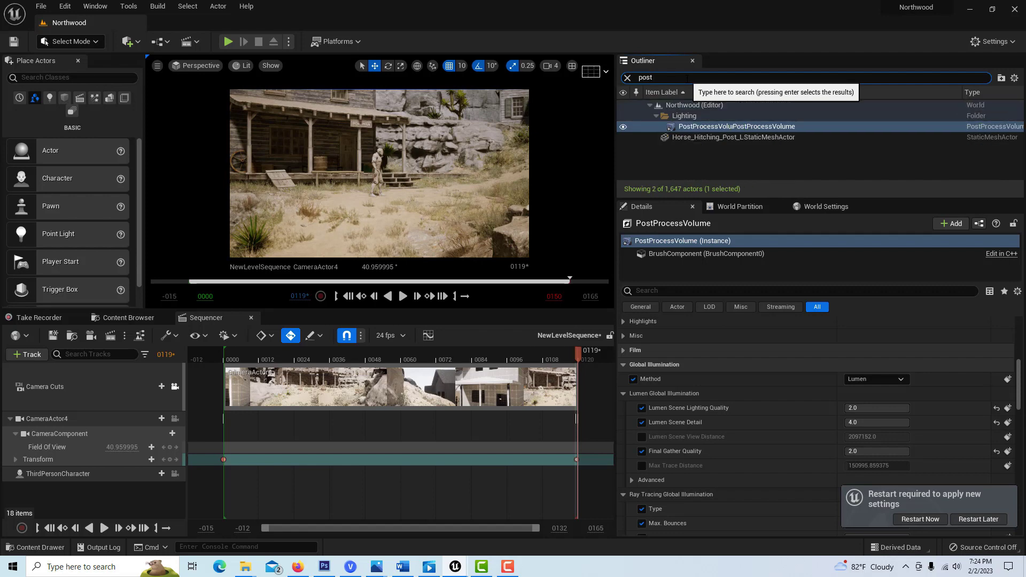
text( p)
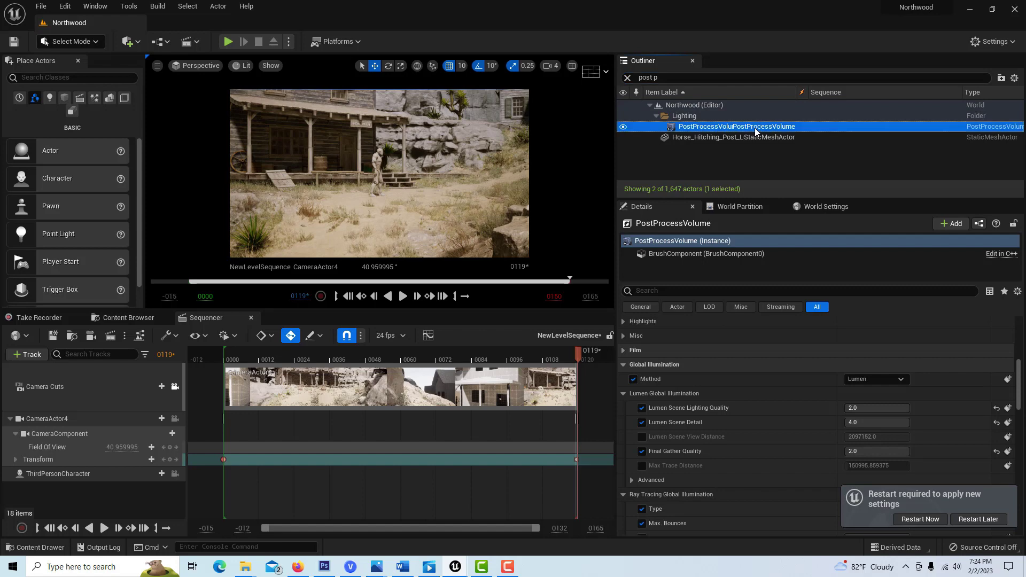
click(714, 156)
click(627, 78)
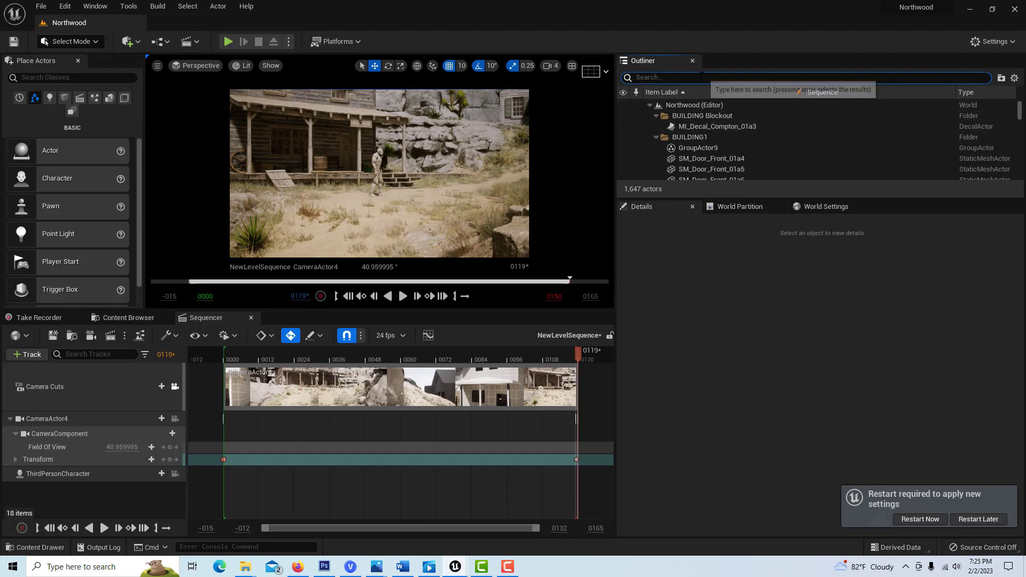
text(po)
text(t)
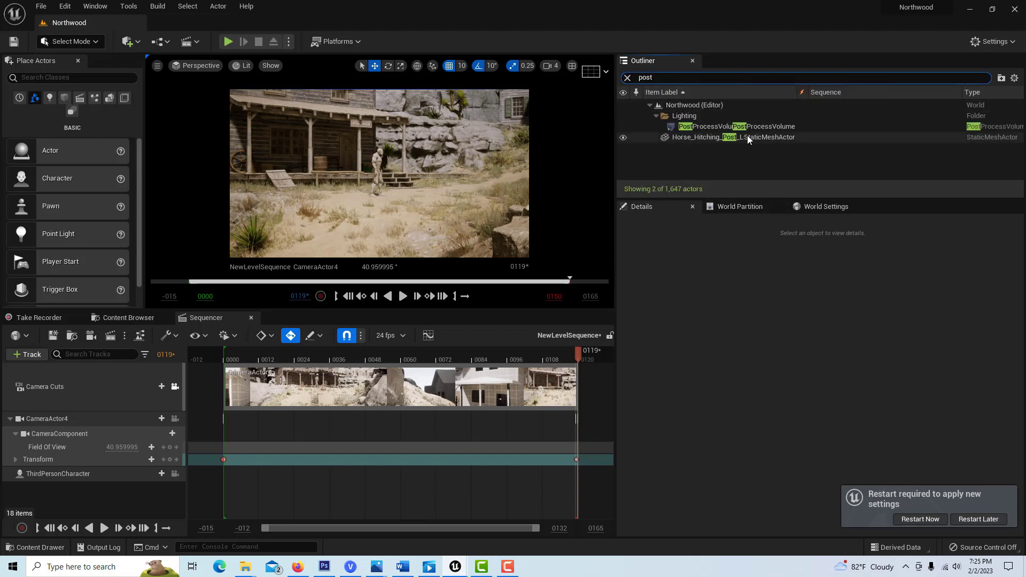
click(749, 127)
Step: Postpone the editor restart and view ray-traced GI settings: Brute Force, 50 bounces, 64 samples
scroll(914, 379, down, 2)
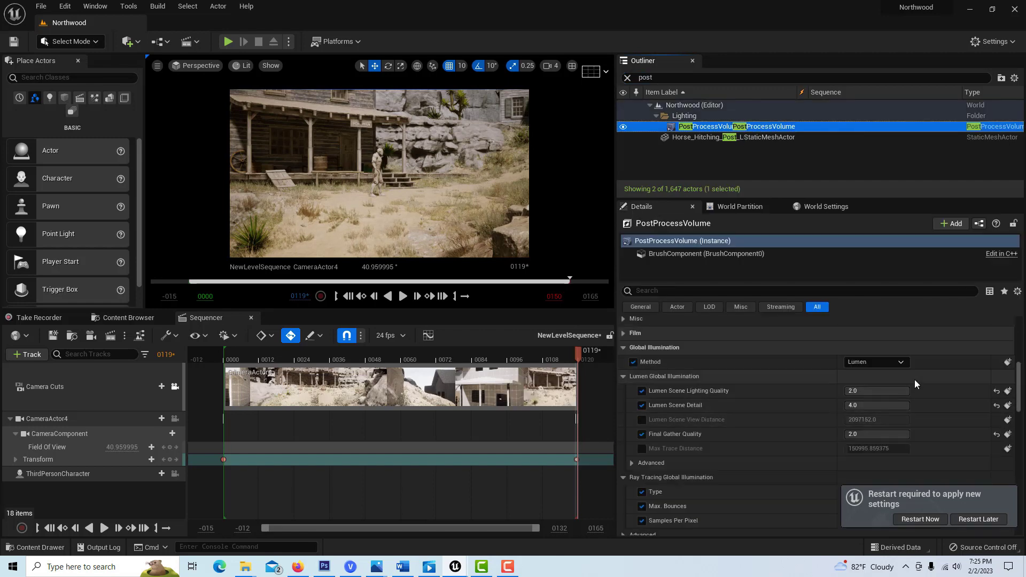
click(977, 519)
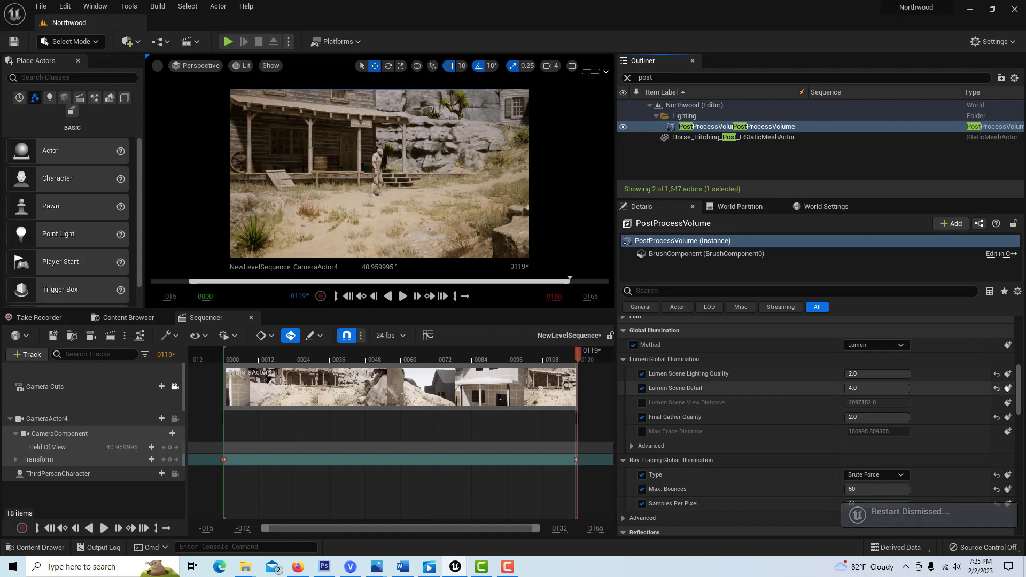
scroll(1014, 369, up, 10)
drag(1014, 368, 1013, 392)
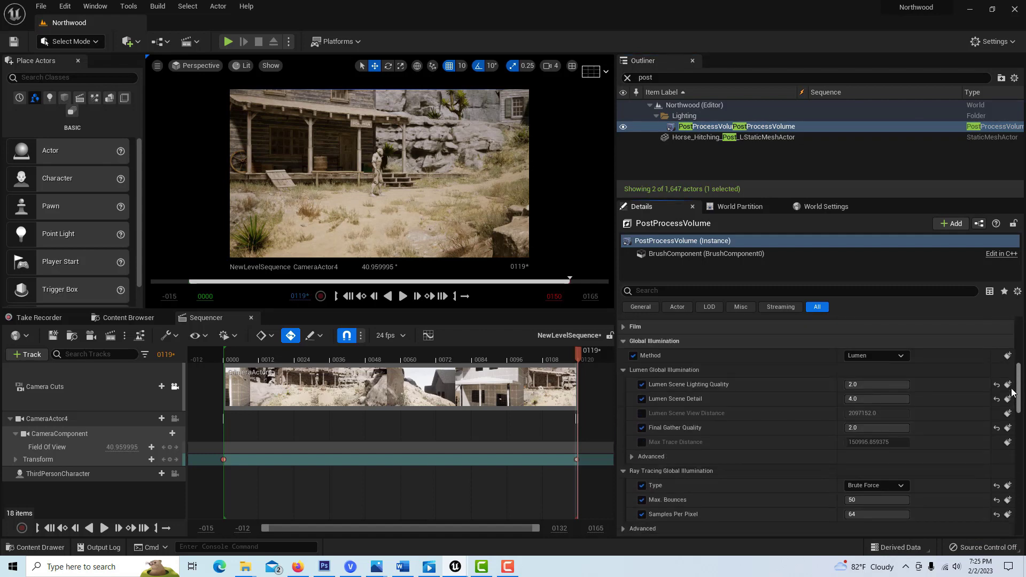
Step: Turn on the Lumen Scene View Distance override in the Global Illumination settings
click(624, 342)
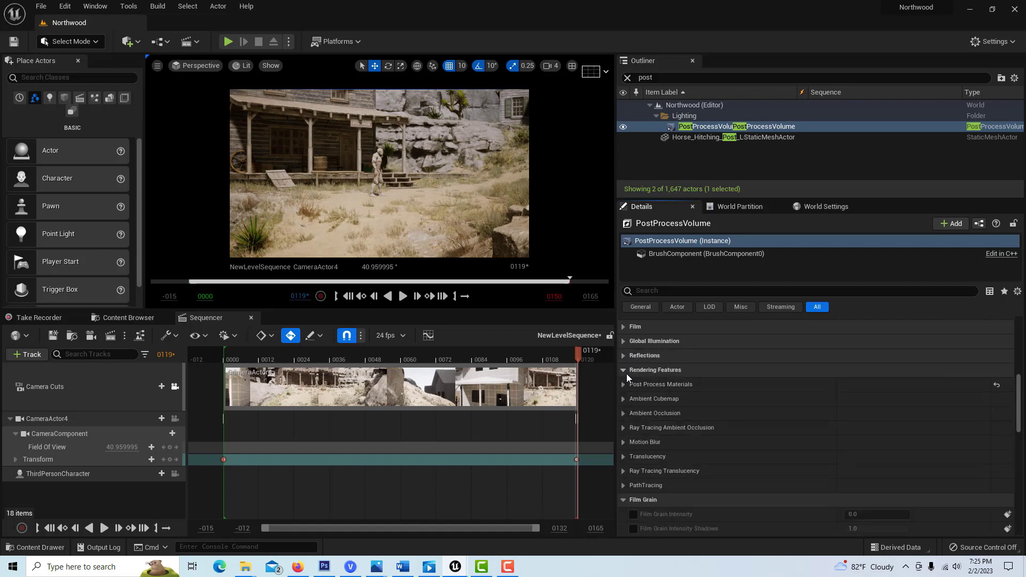
scroll(774, 378, up, 3)
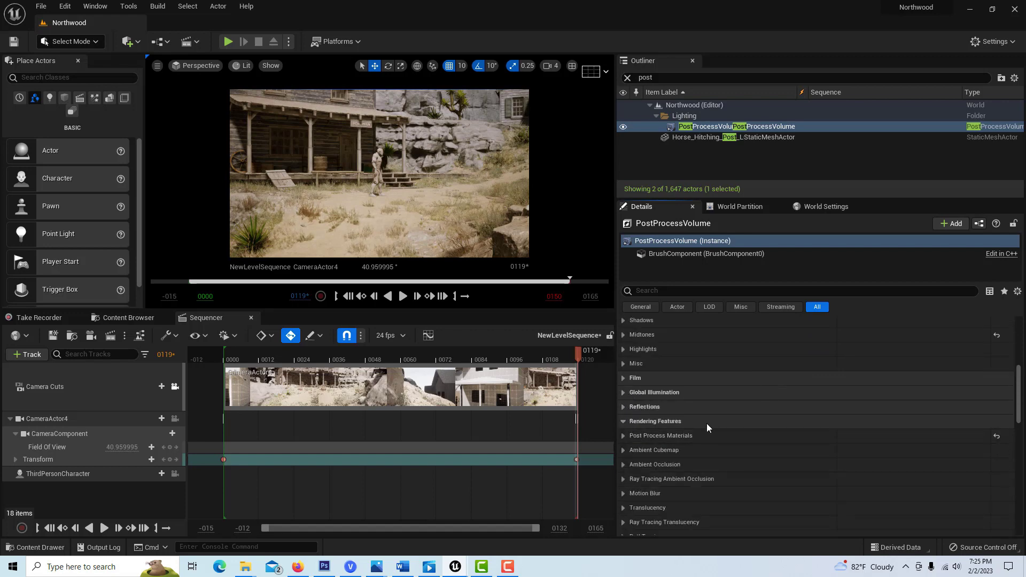
scroll(738, 405, up, 1)
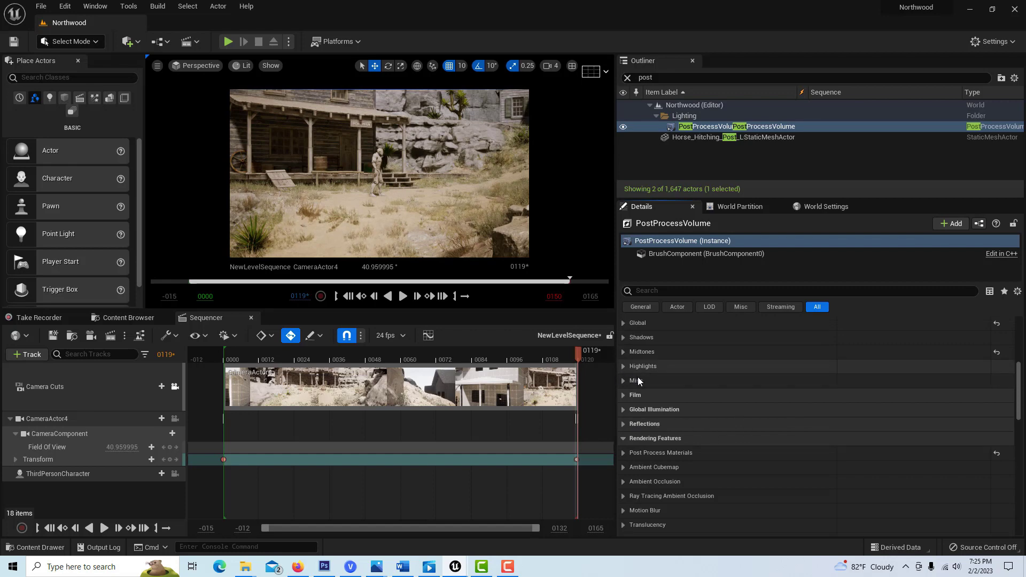
scroll(652, 380, up, 4)
scroll(654, 380, down, 4)
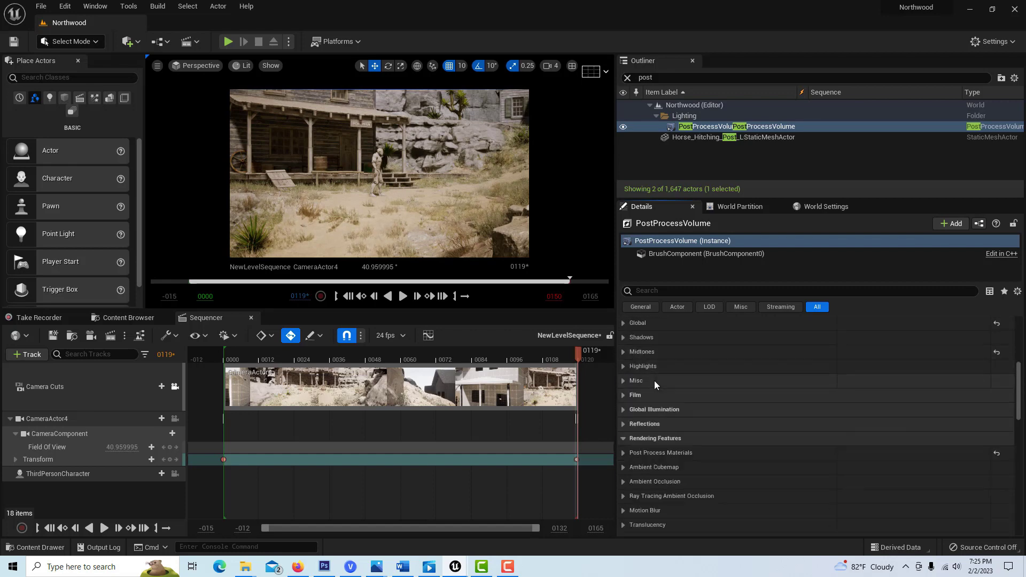
click(623, 409)
scroll(677, 430, down, 3)
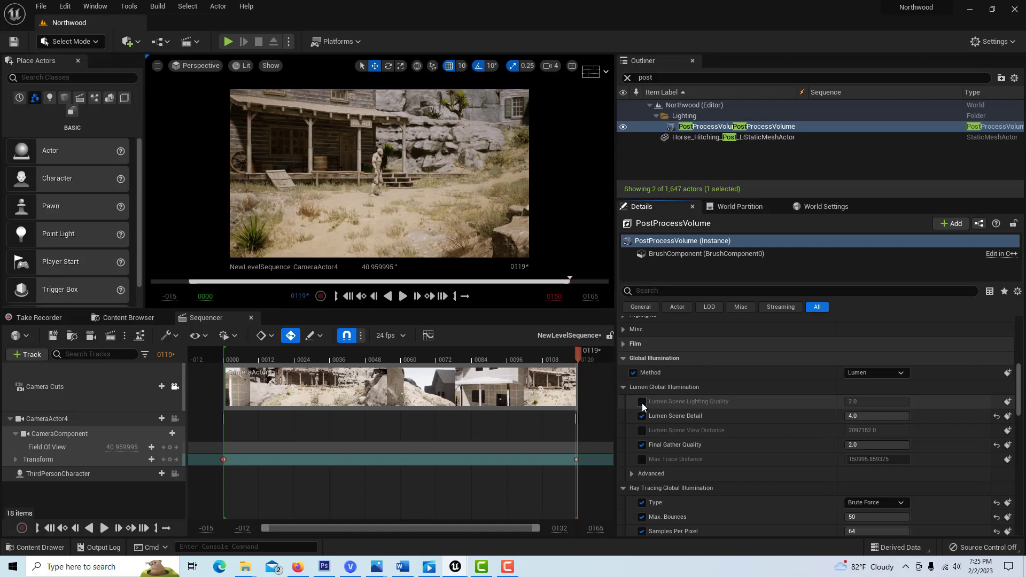
click(641, 430)
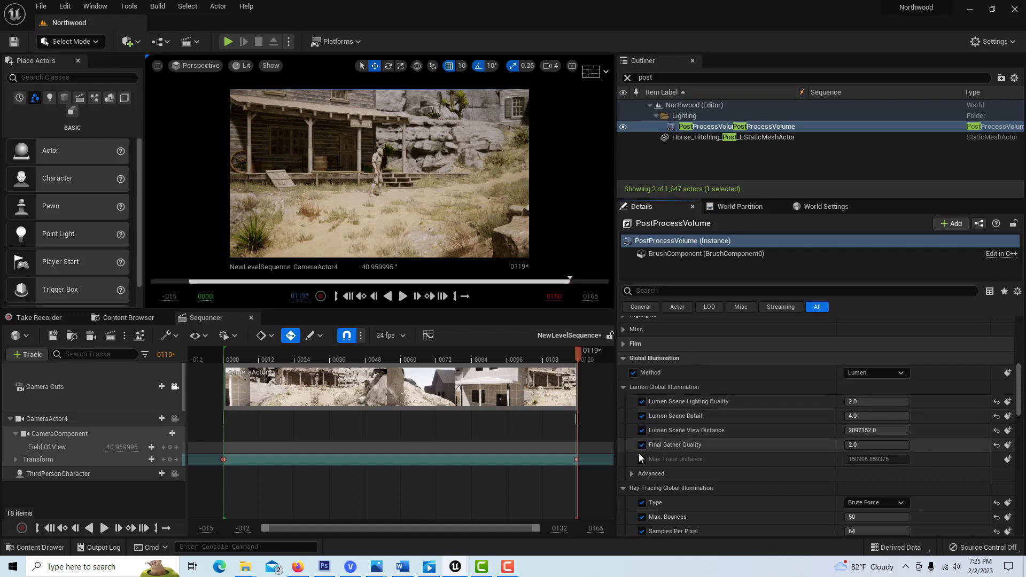
Step: Override Max Trace Distance and set it and Lumen Scene View Distance to 20000
click(641, 460)
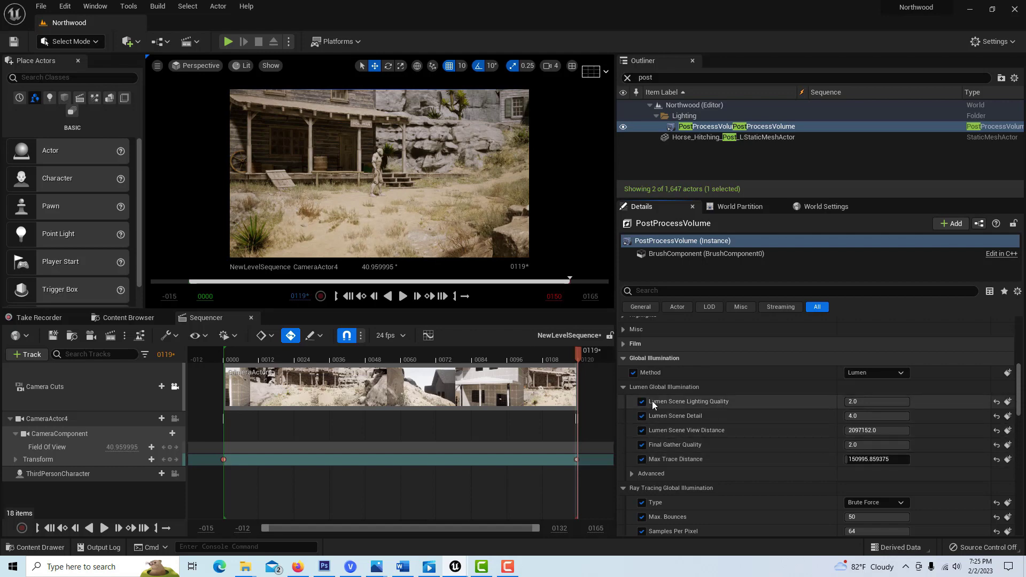
mouse_move(878, 400)
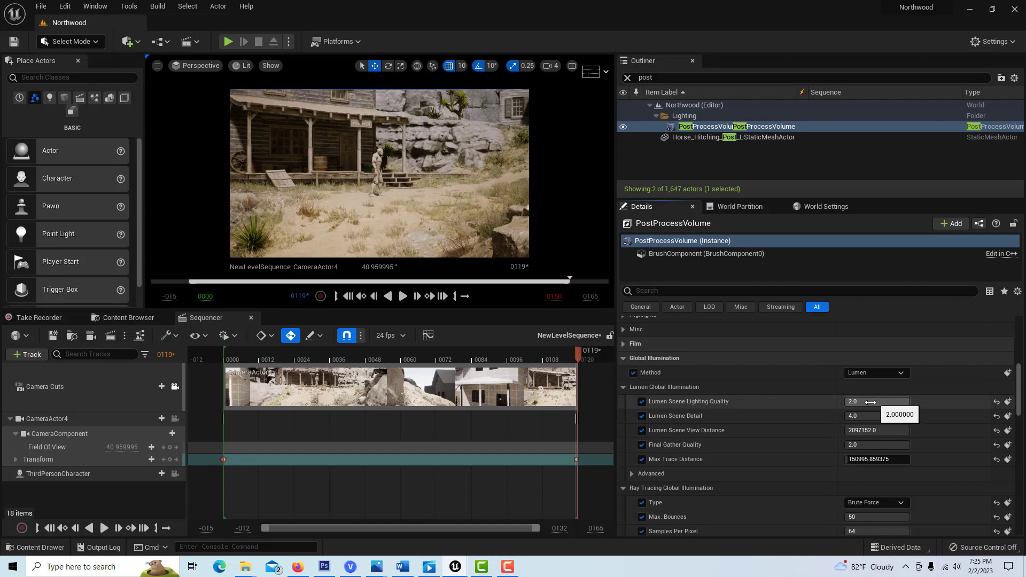
click(887, 430)
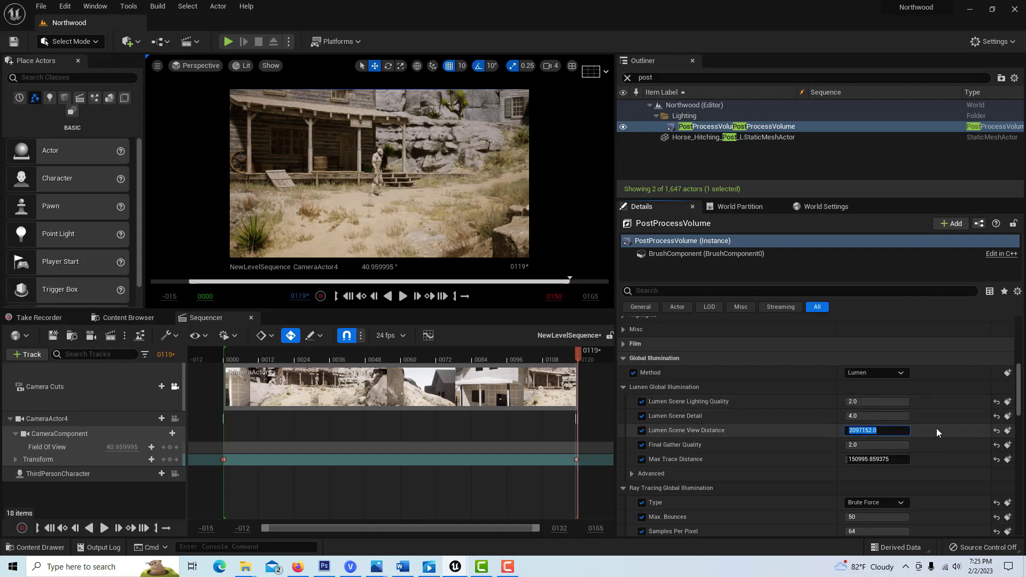
text(20000)
click(857, 459)
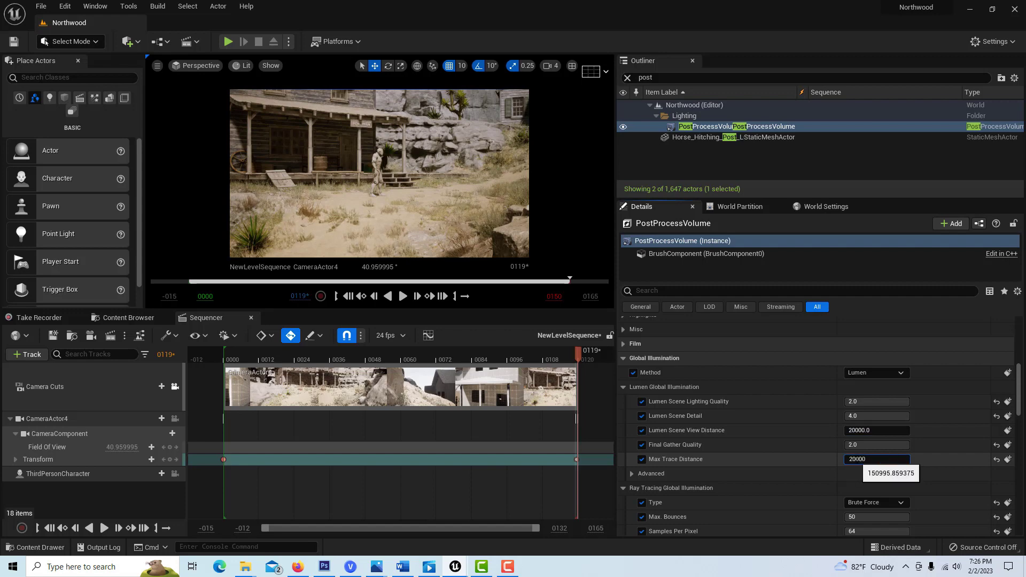
text(20000)
key(Return)
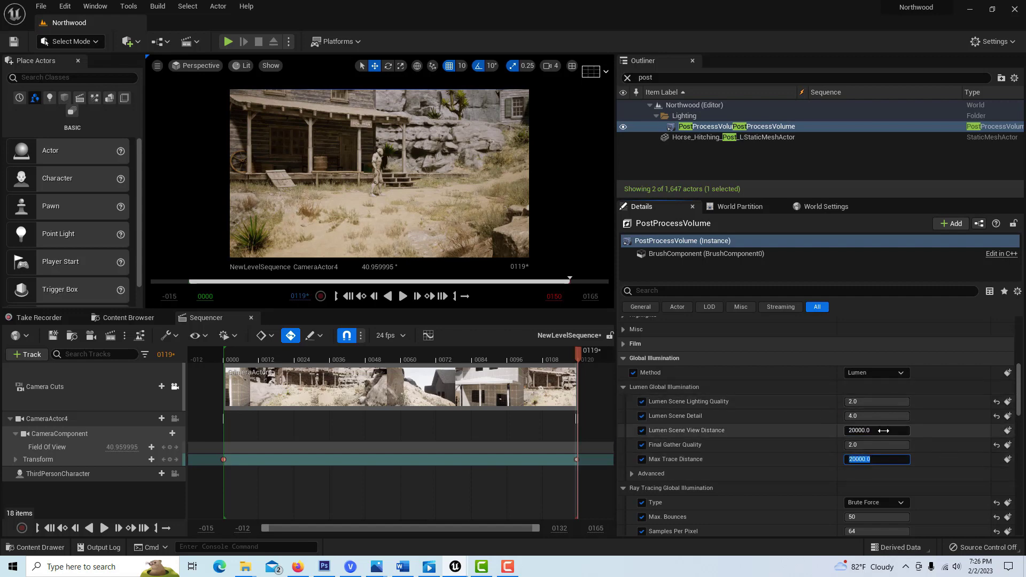
scroll(929, 438, down, 2)
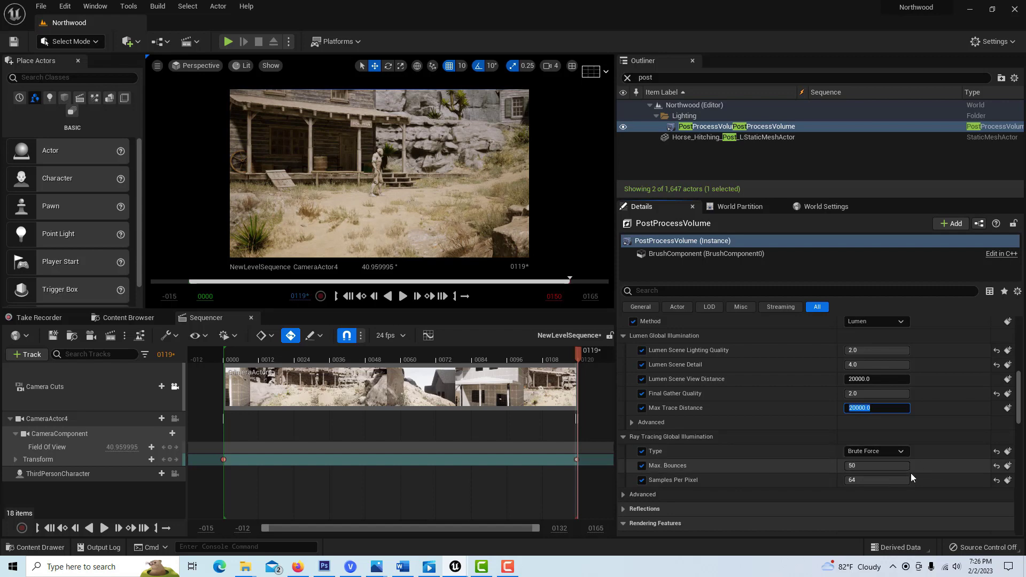
scroll(810, 470, down, 2)
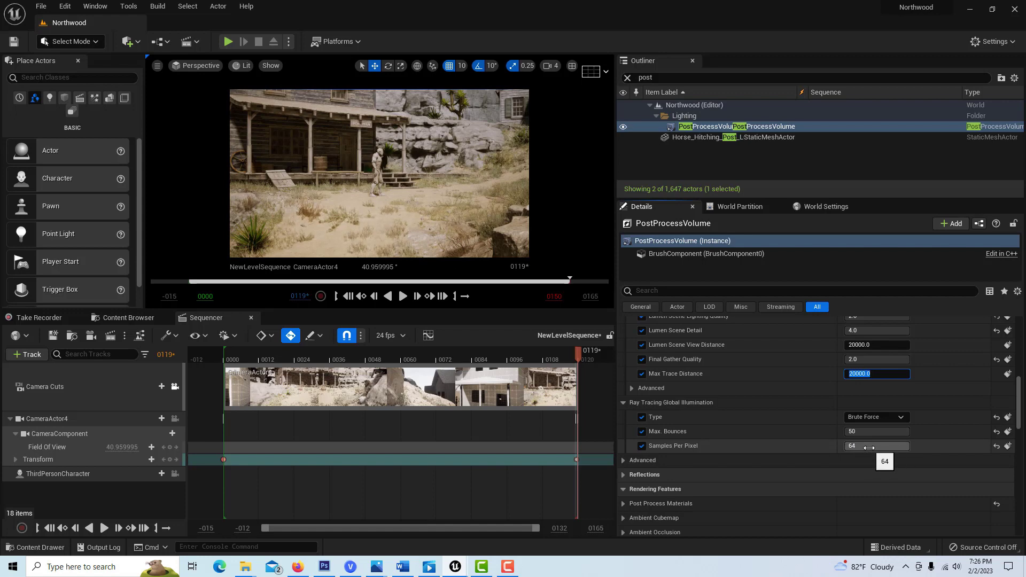
Step: Expand Reflections to show the Lumen reflection method with Quality 2.0
scroll(866, 448, down, 3)
click(624, 423)
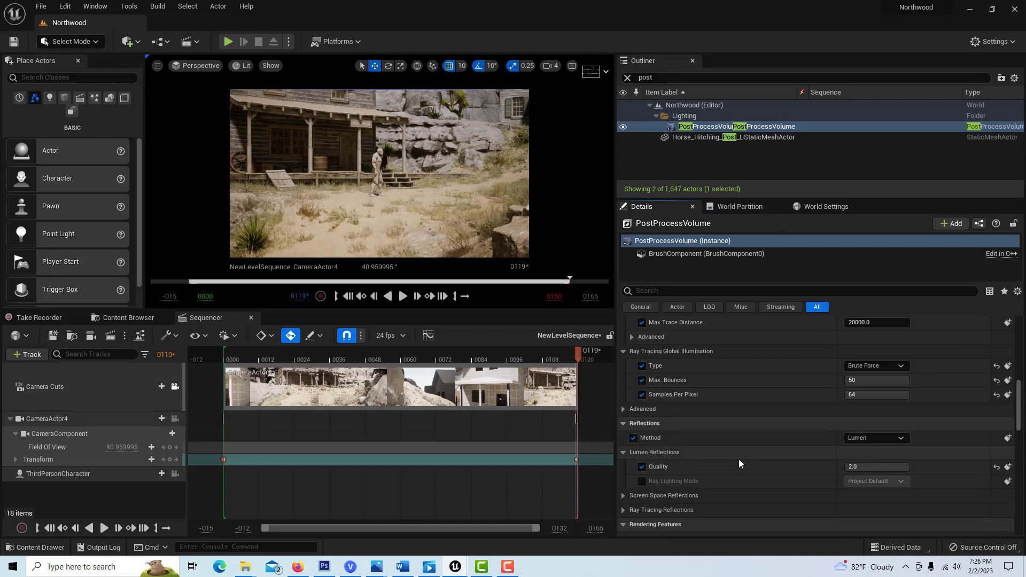
scroll(786, 459, down, 1)
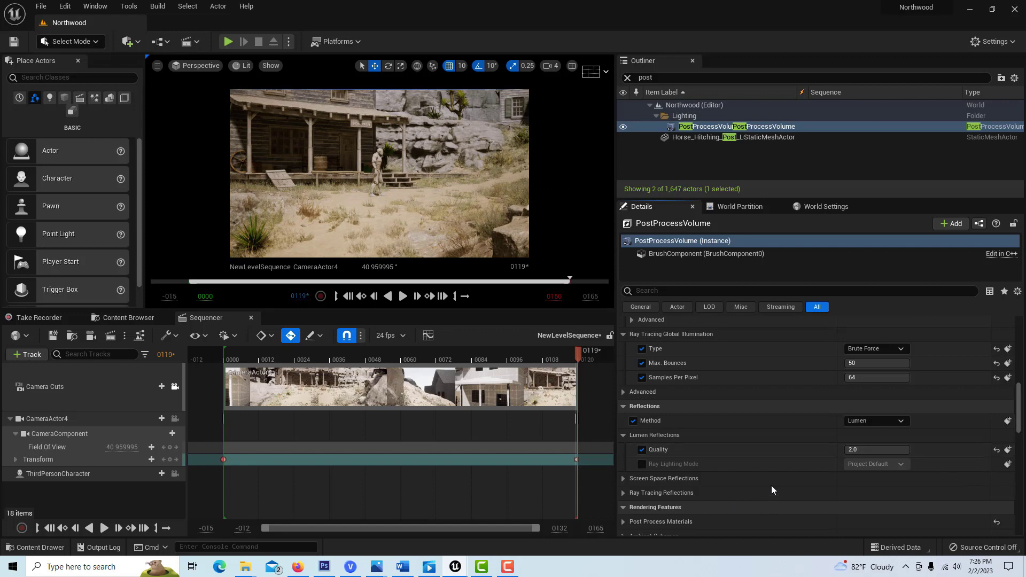
scroll(771, 485, down, 2)
click(624, 458)
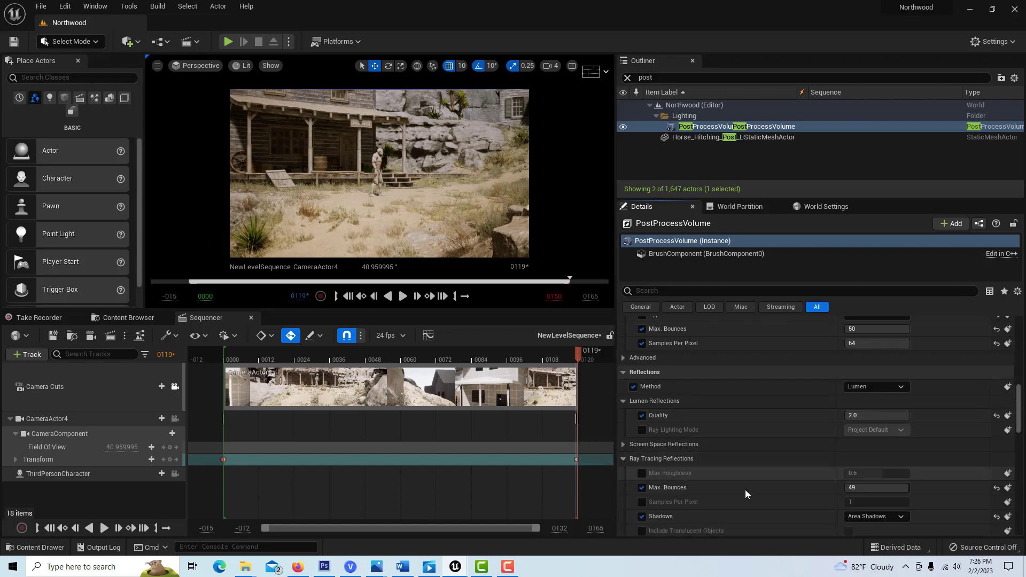
scroll(745, 489, down, 2)
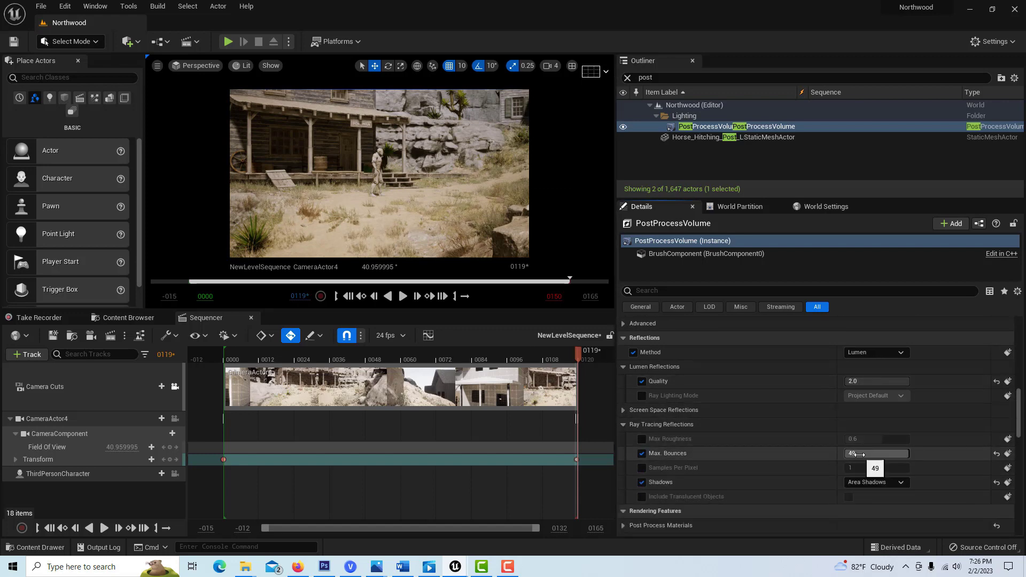
drag(884, 453, 886, 456)
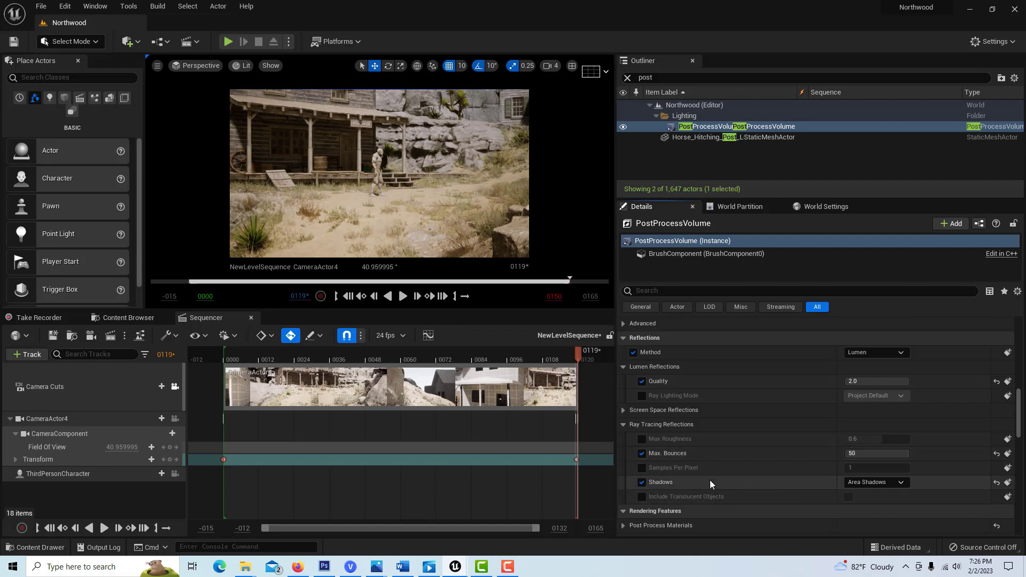
click(900, 483)
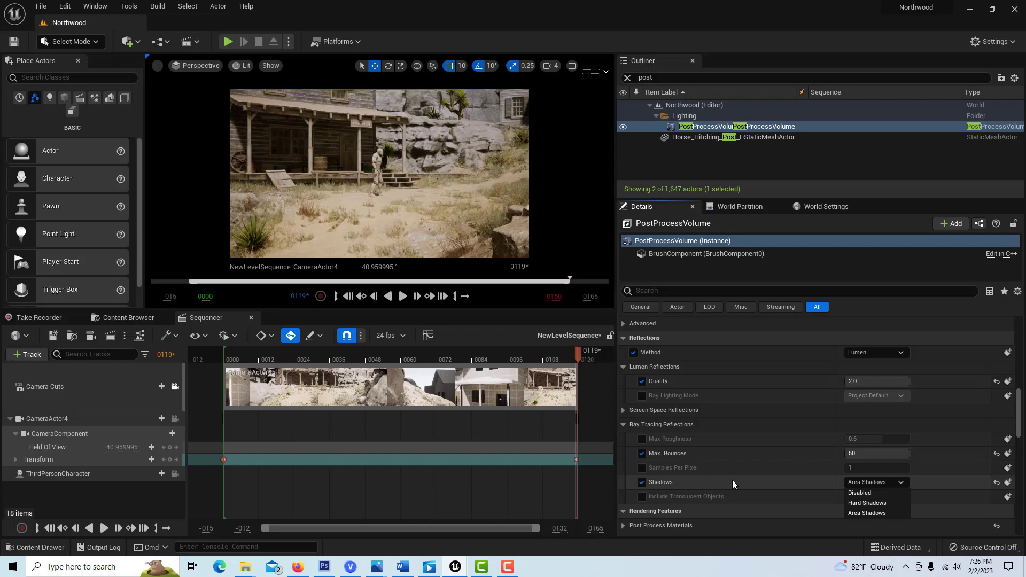
click(868, 513)
scroll(656, 477, up, 1)
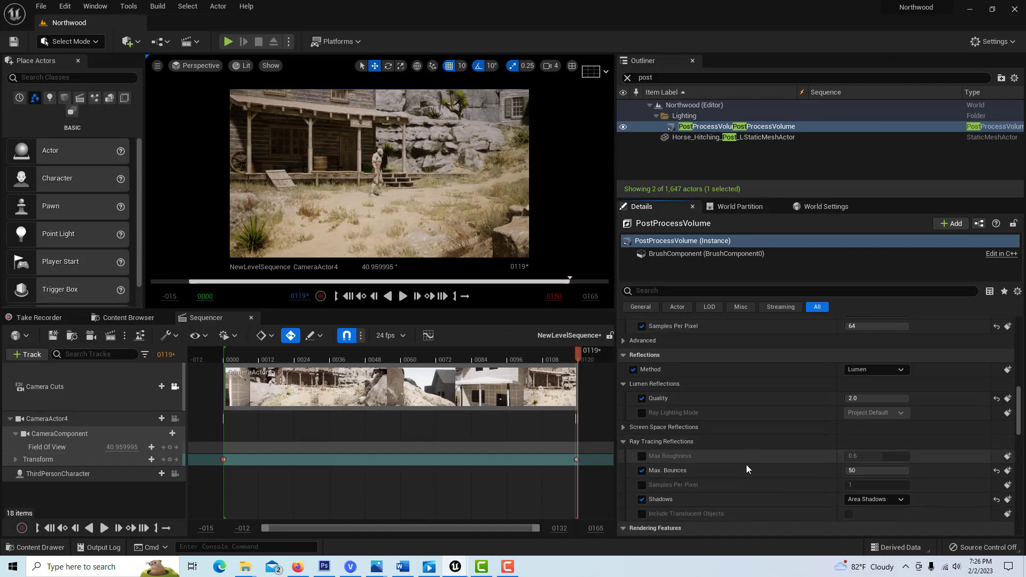
scroll(748, 461, up, 4)
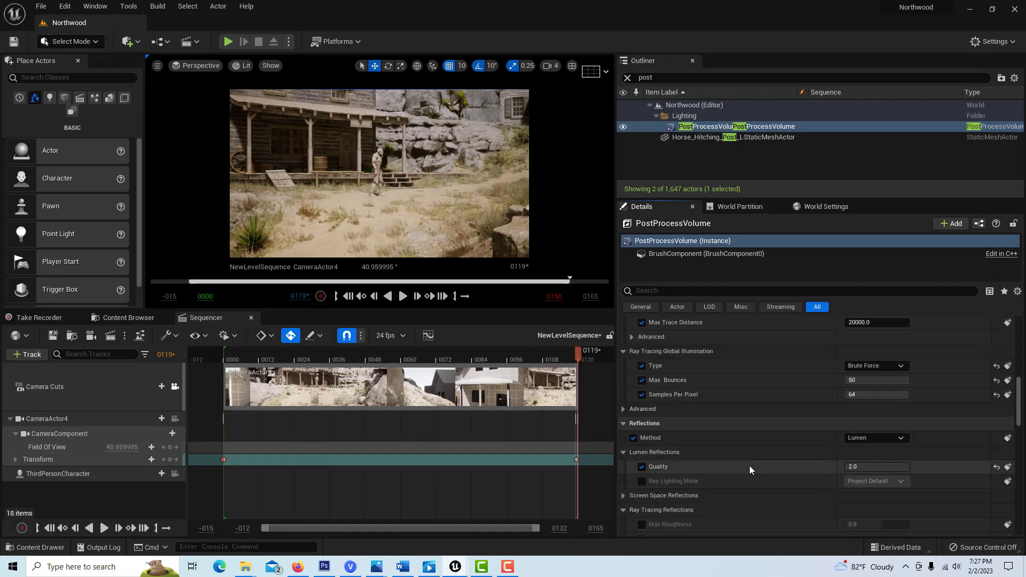
scroll(749, 465, up, 6)
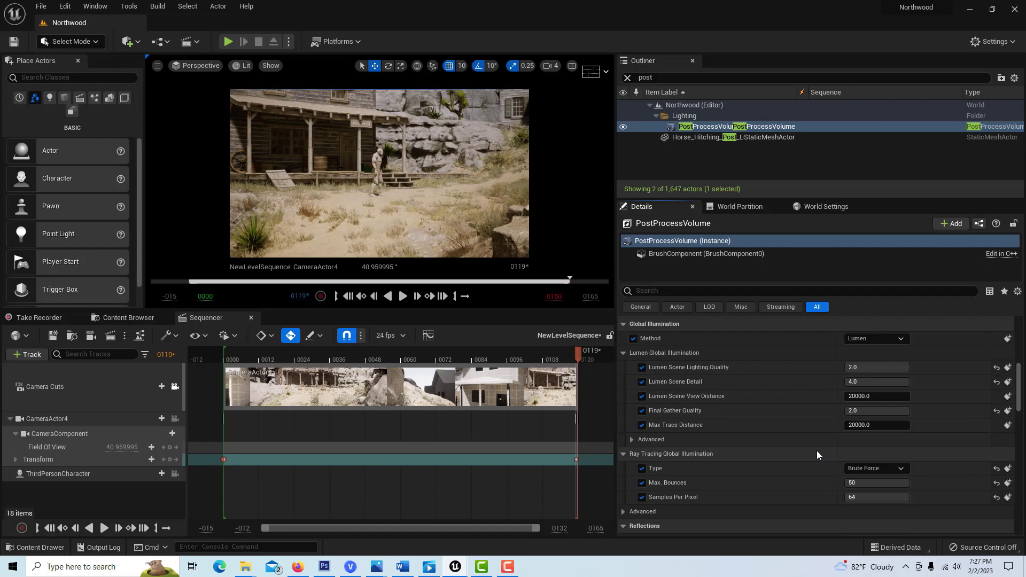
scroll(816, 449, down, 1)
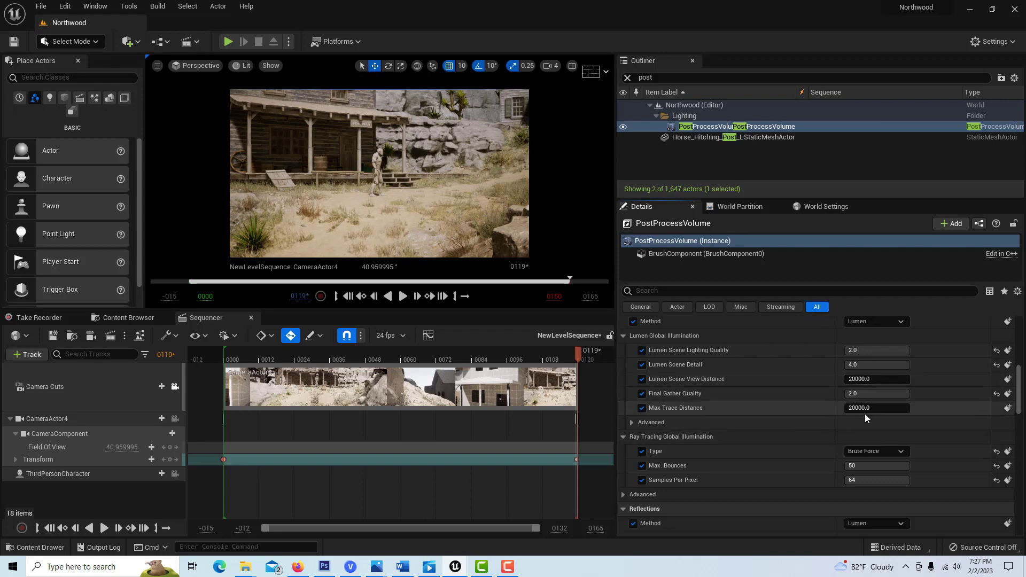
scroll(804, 453, down, 1)
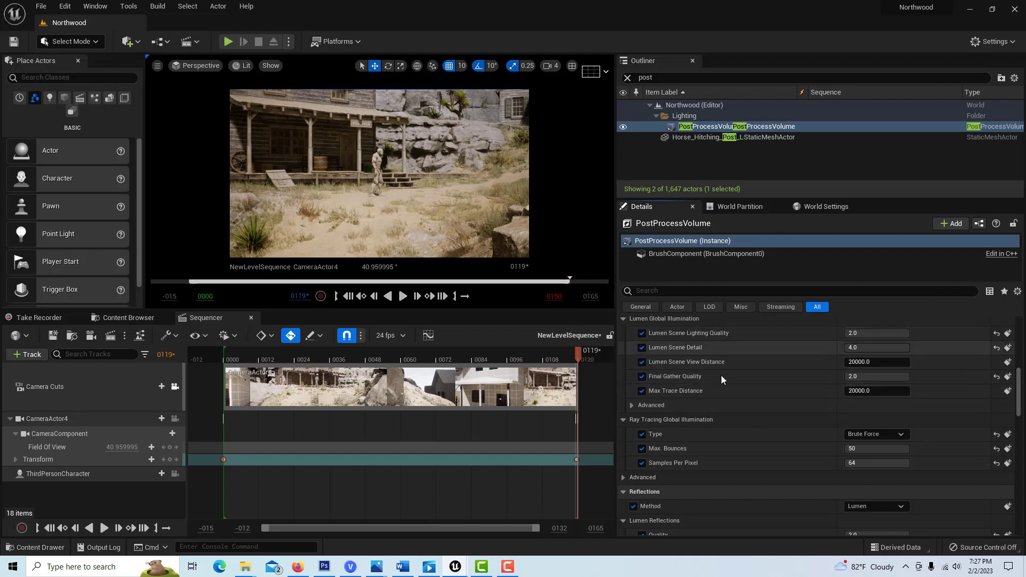
scroll(727, 372, down, 3)
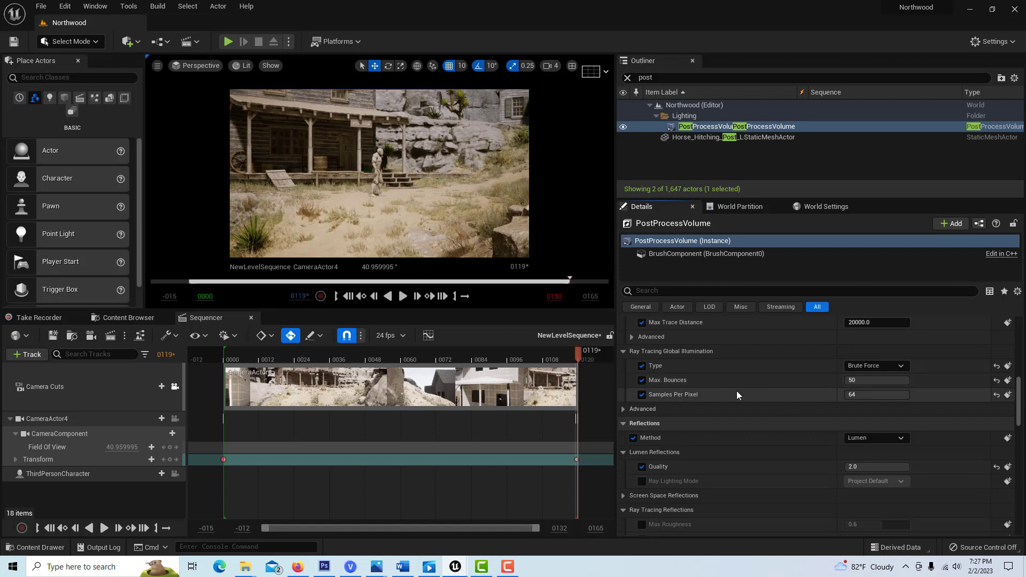
scroll(737, 394, down, 2)
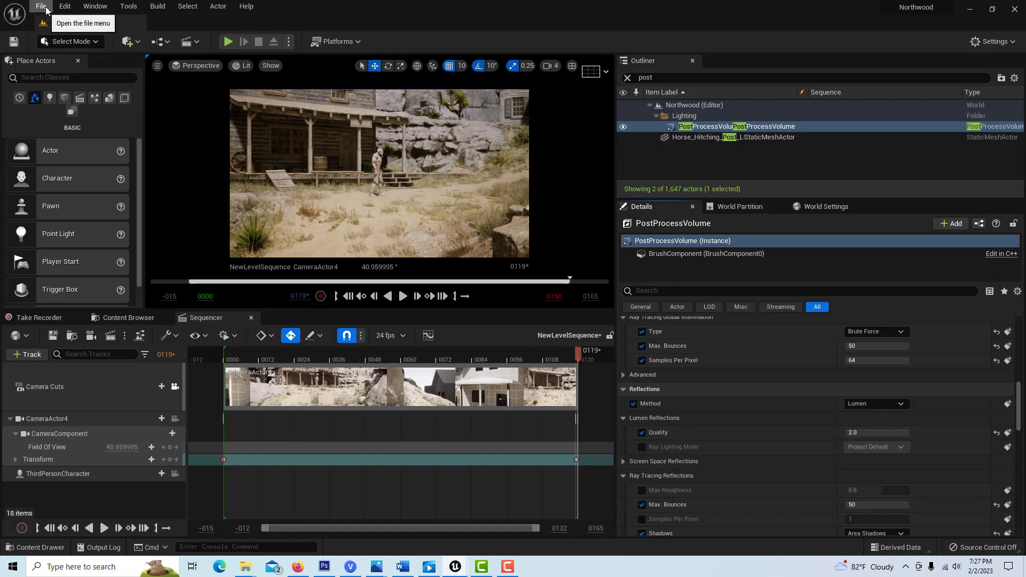
click(65, 5)
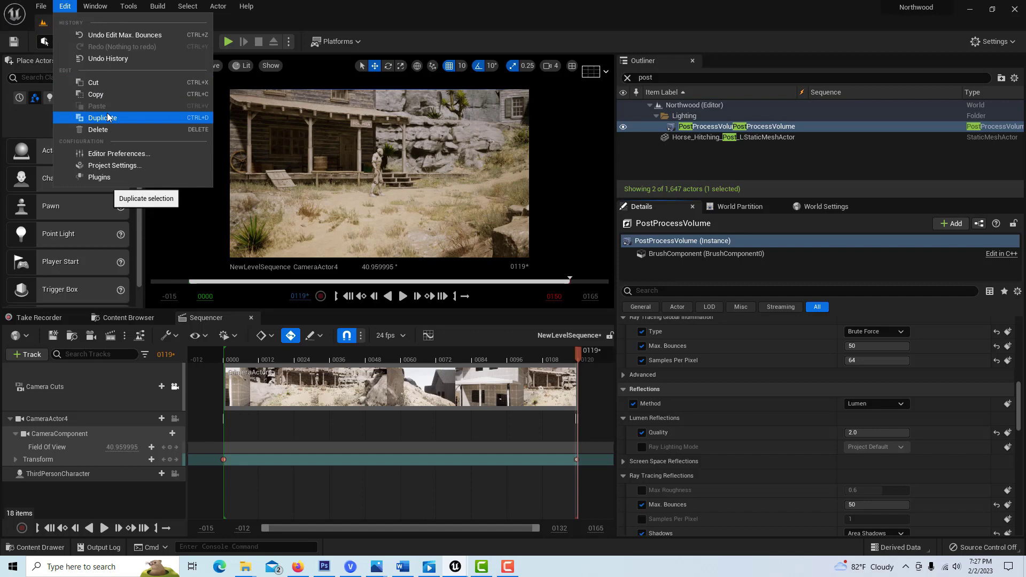
Step: Set Distance Field Voxel Density to 0.2 in Project Settings, then save and restart the editor
click(112, 166)
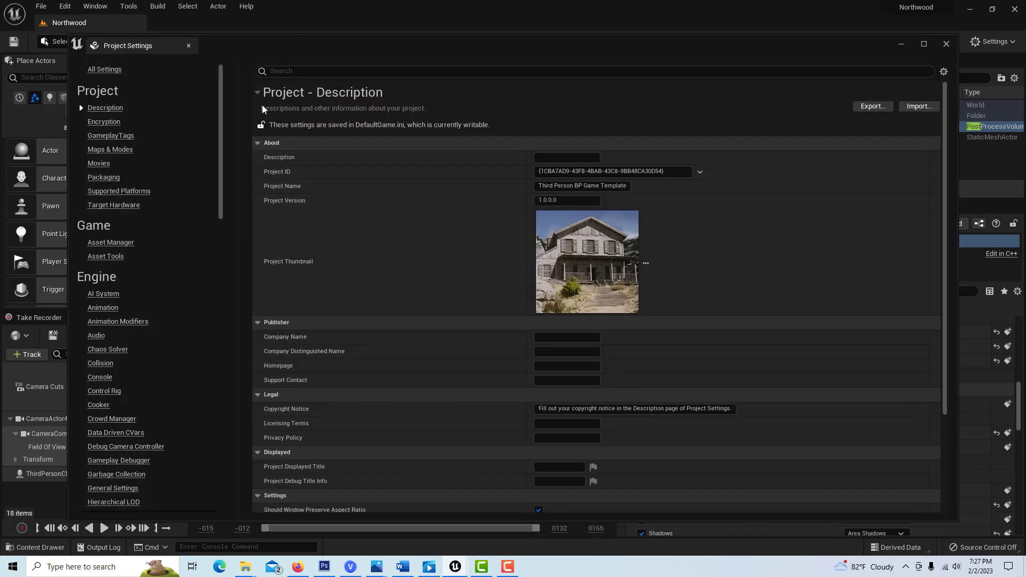
text(software)
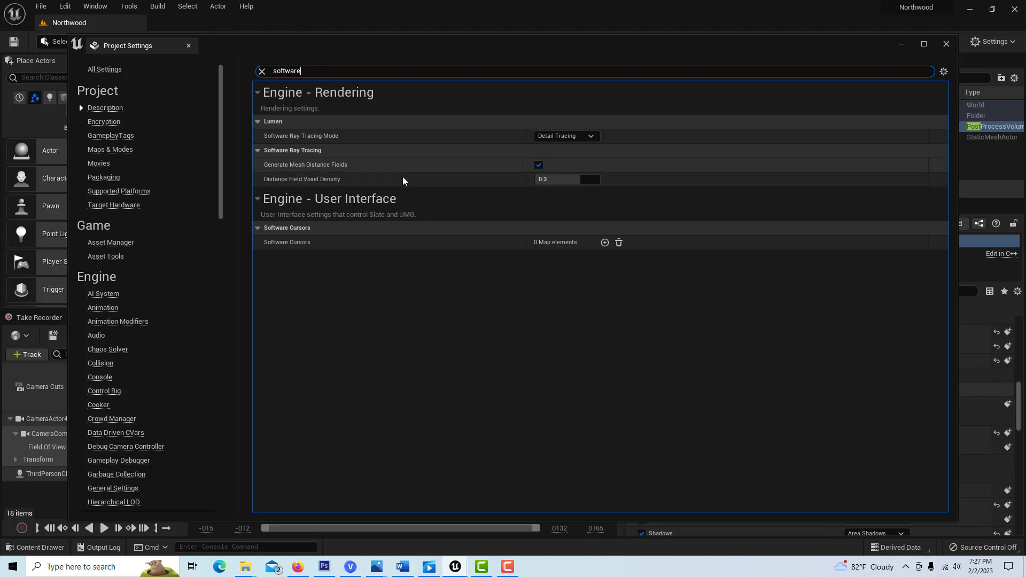
mouse_move(554, 184)
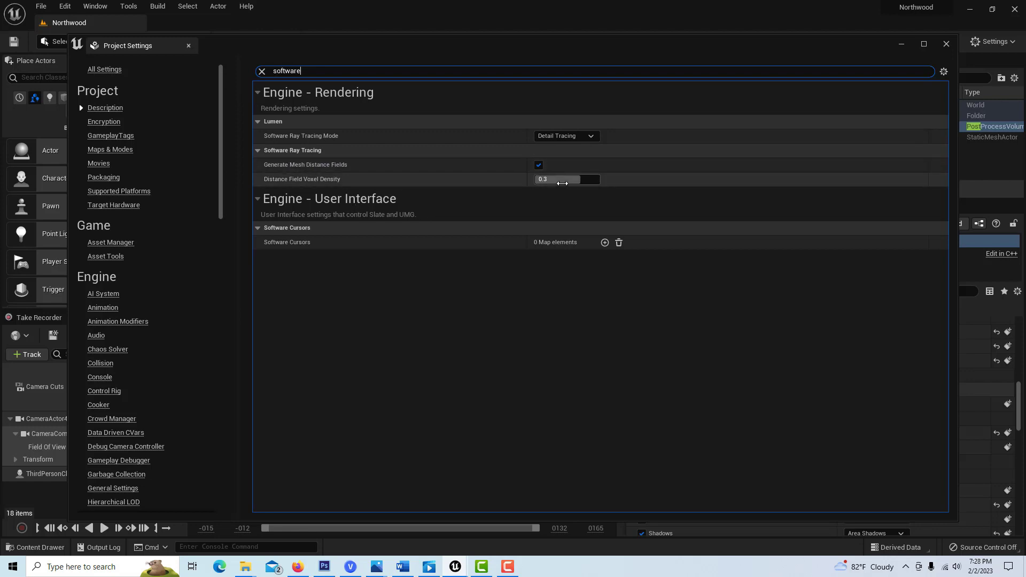
mouse_move(287, 181)
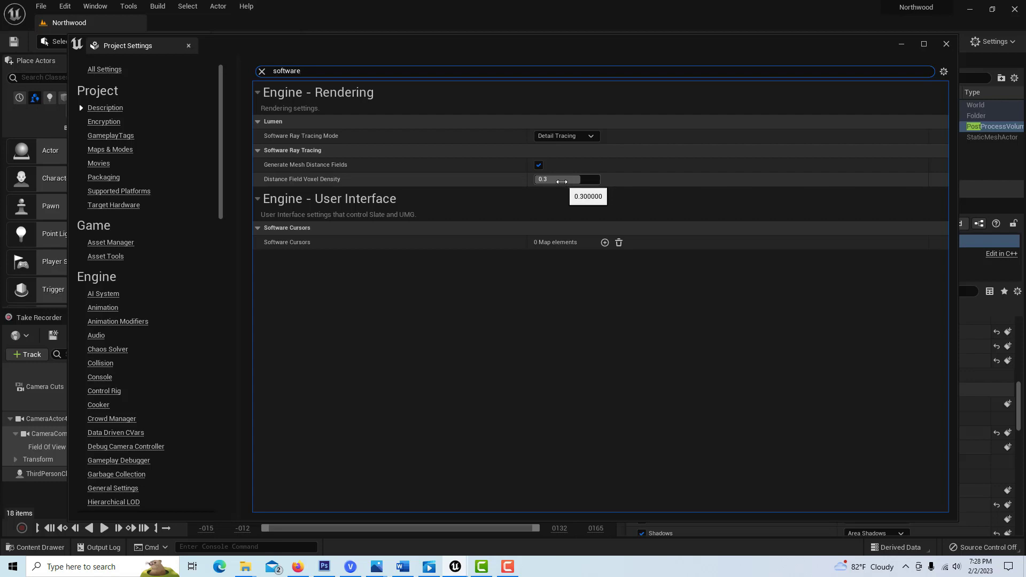
click(562, 182)
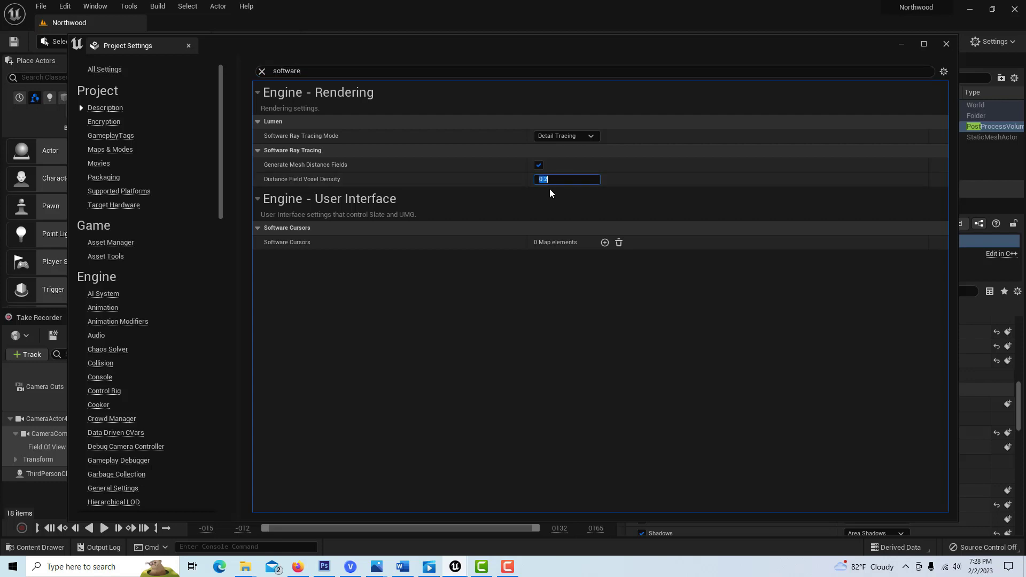
text(2)
key(Return)
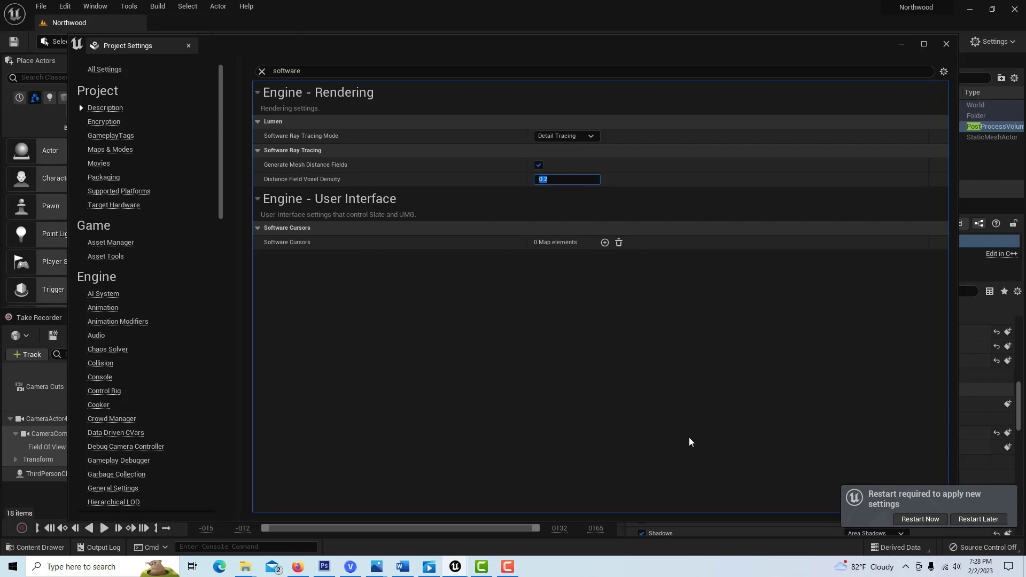
click(915, 520)
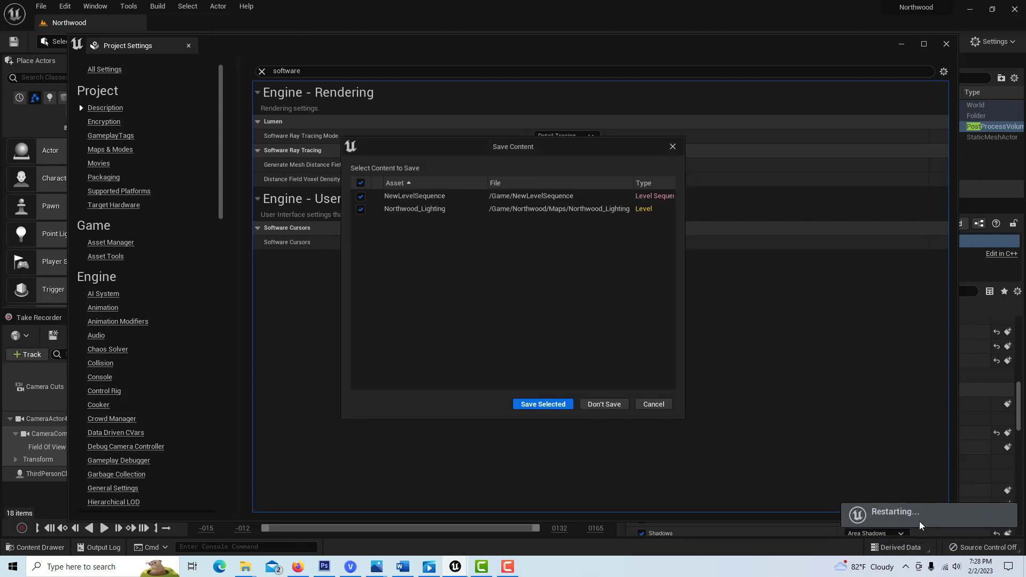
click(543, 404)
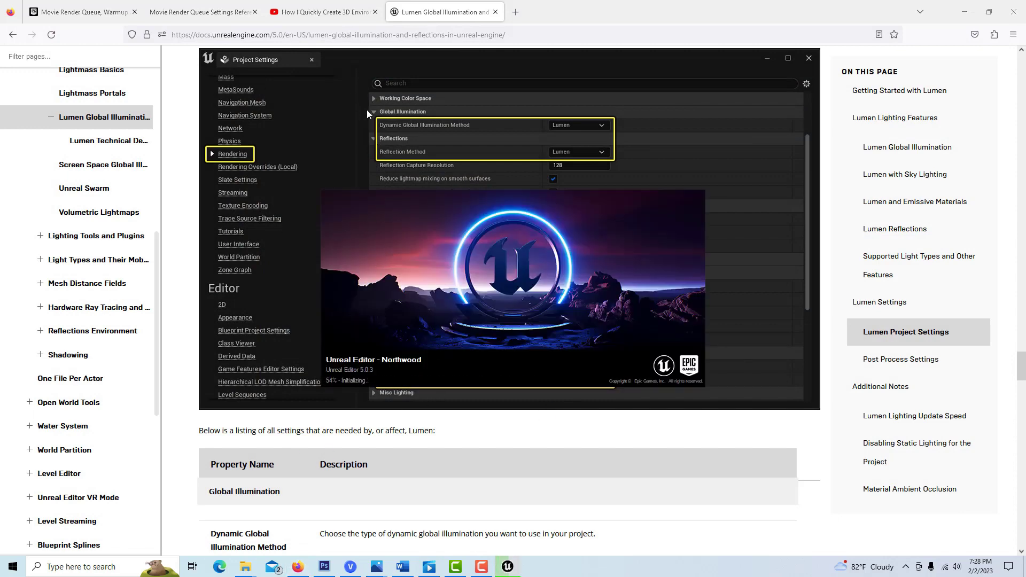
Step: Scroll the Lumen documentation page to the Lumen Settings section
scroll(335, 164, up, 8)
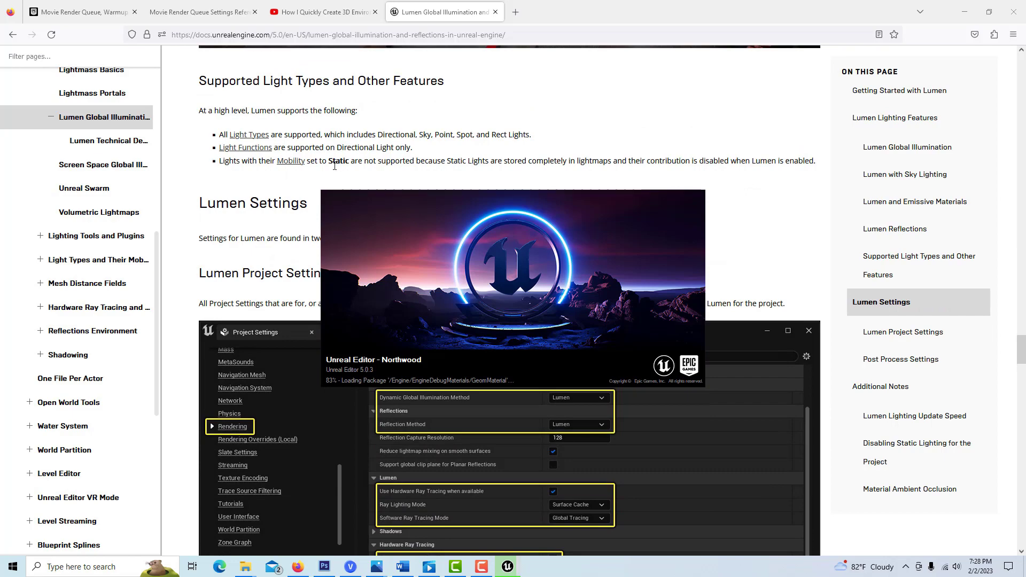
scroll(334, 169, up, 6)
scroll(331, 172, down, 7)
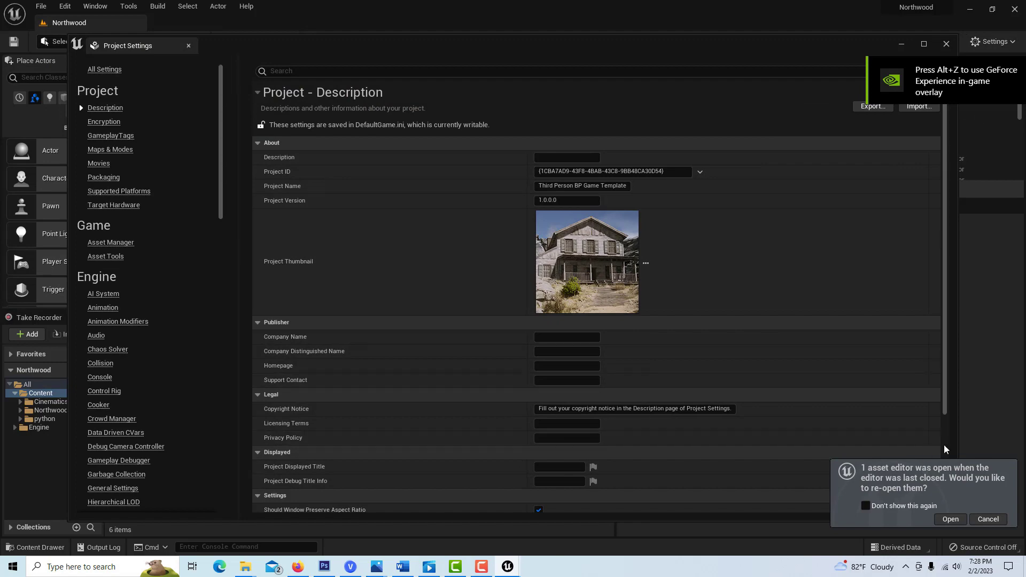
Step: Close Project Settings and the empty queue, then render NewLevelSequence using the Master_13_Cvars preset
click(902, 45)
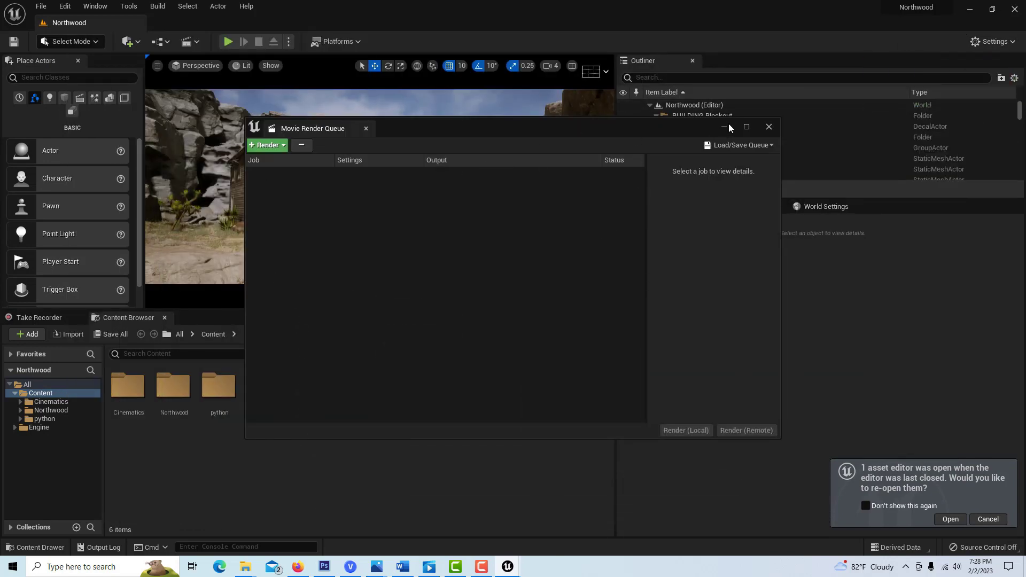
click(768, 127)
double_click(356, 387)
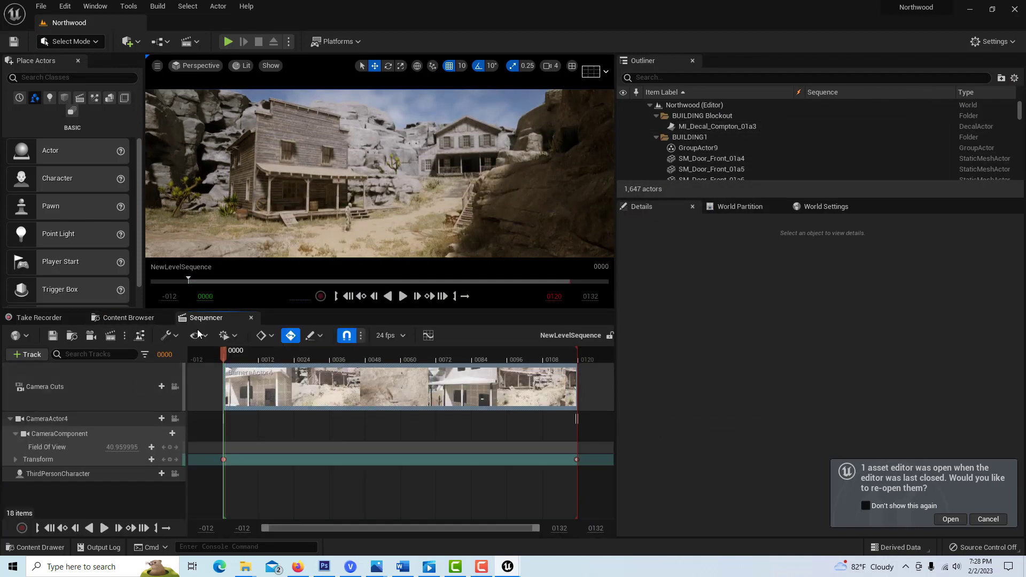
click(110, 335)
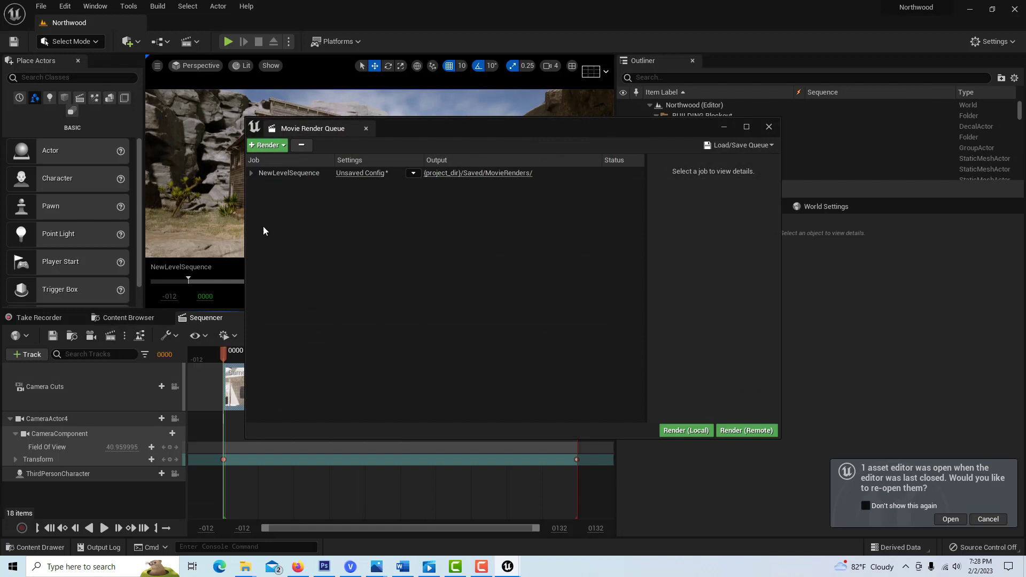
click(357, 174)
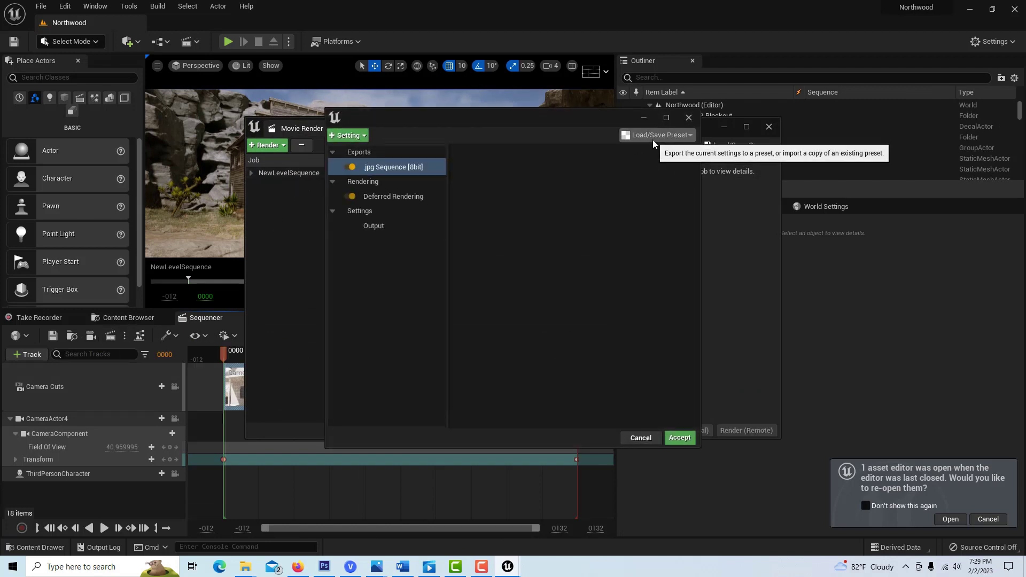
click(652, 137)
click(675, 218)
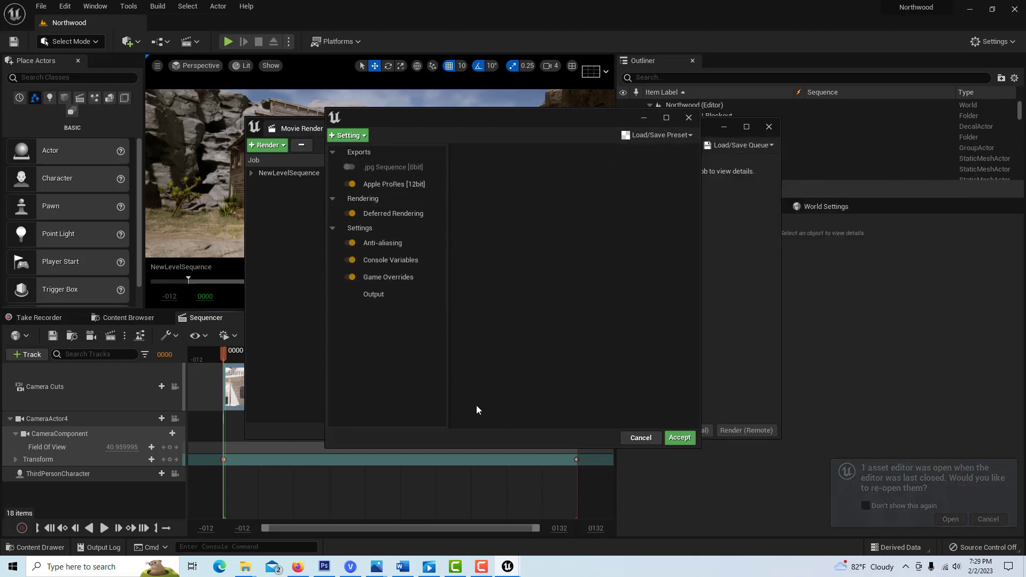
click(687, 437)
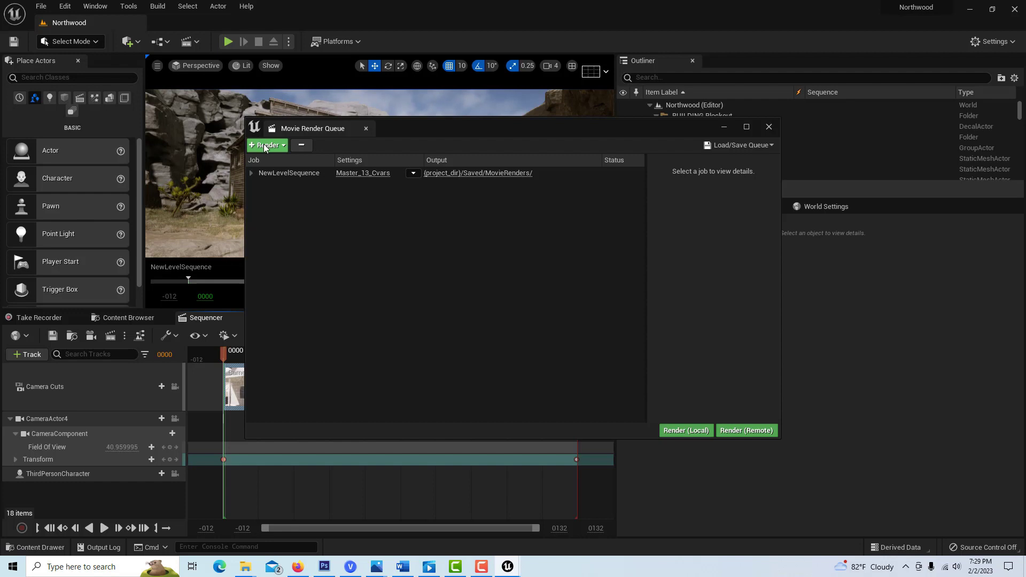
click(265, 147)
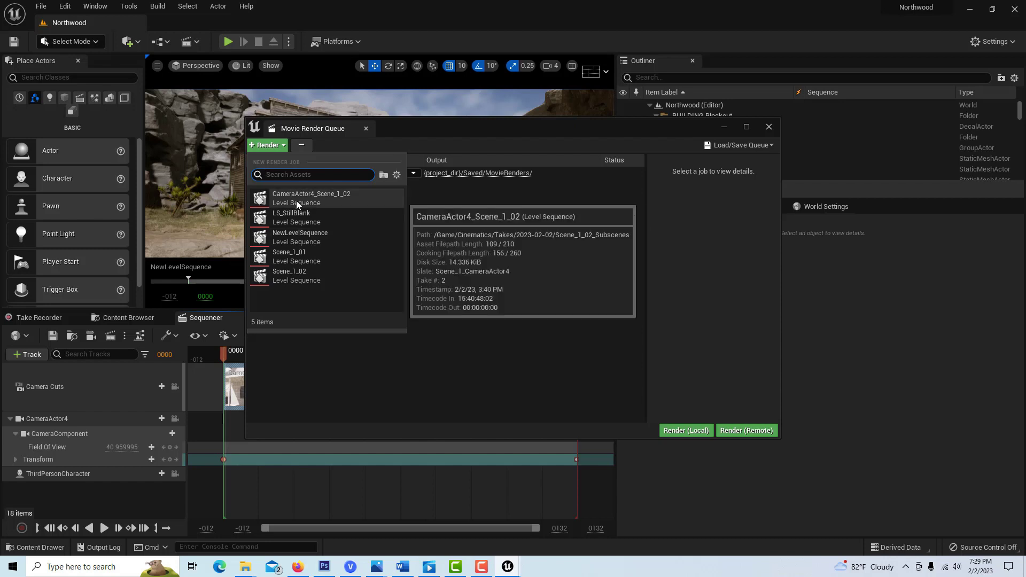
click(474, 300)
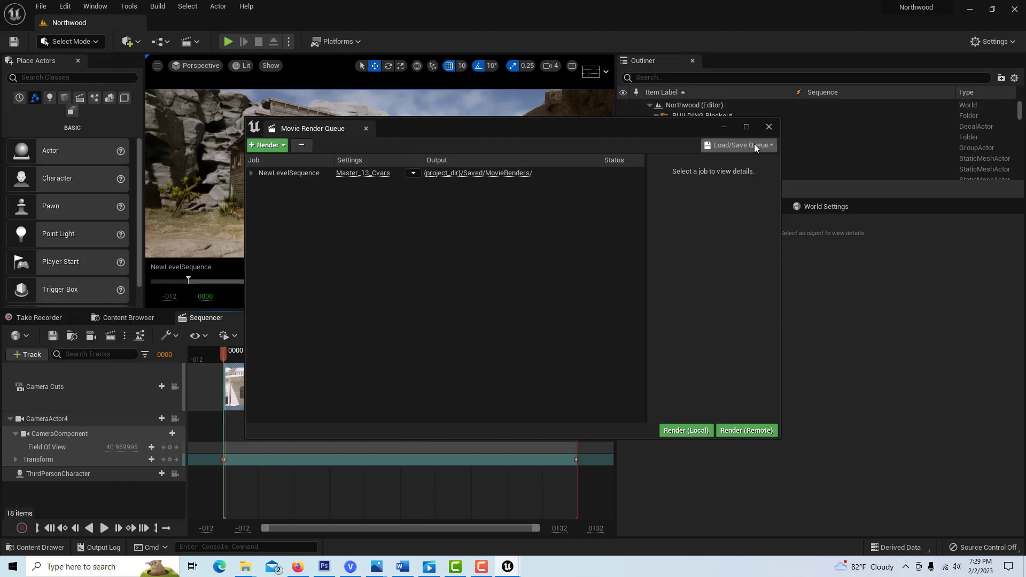
click(723, 128)
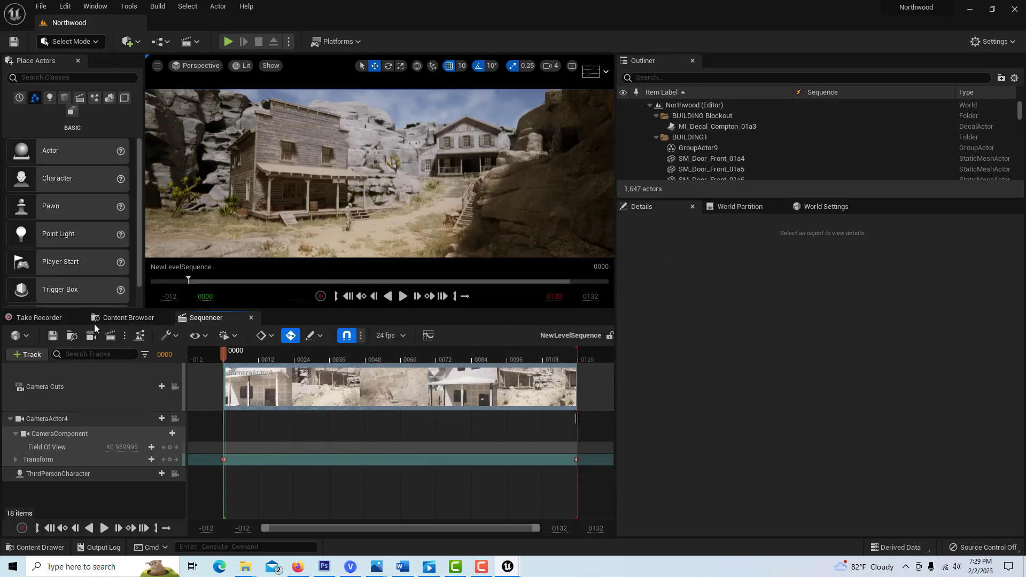
click(111, 338)
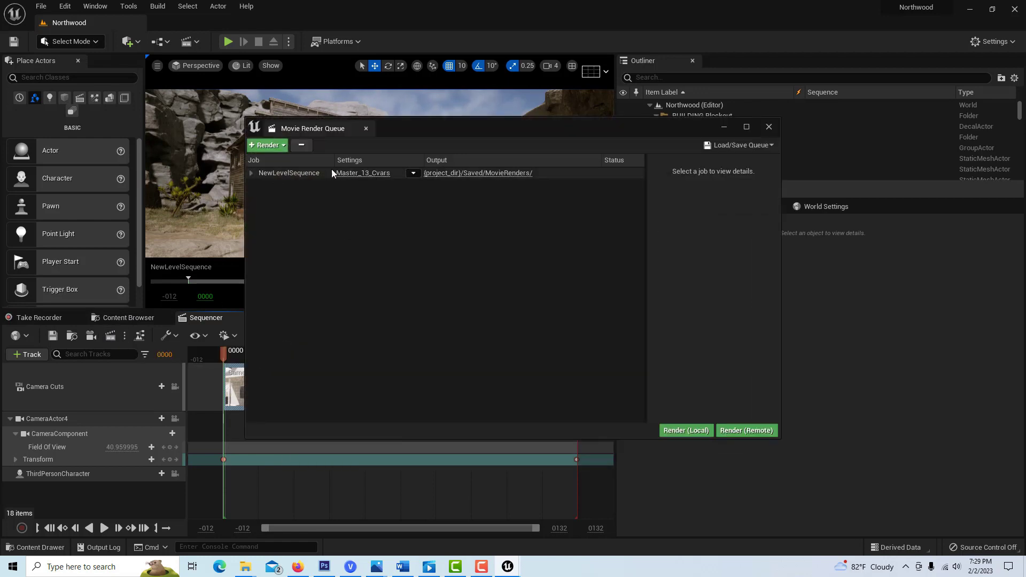
click(266, 147)
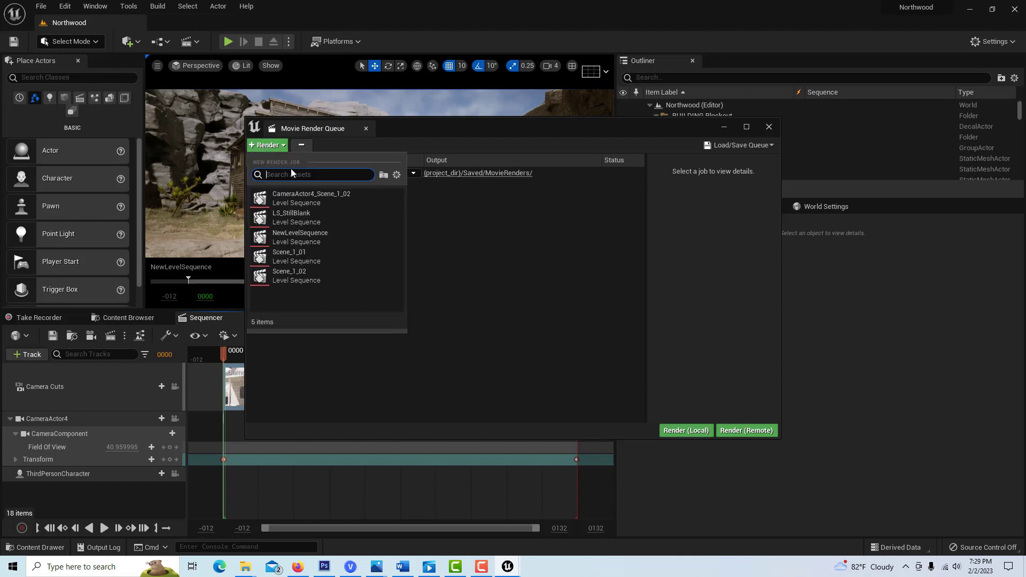
click(338, 240)
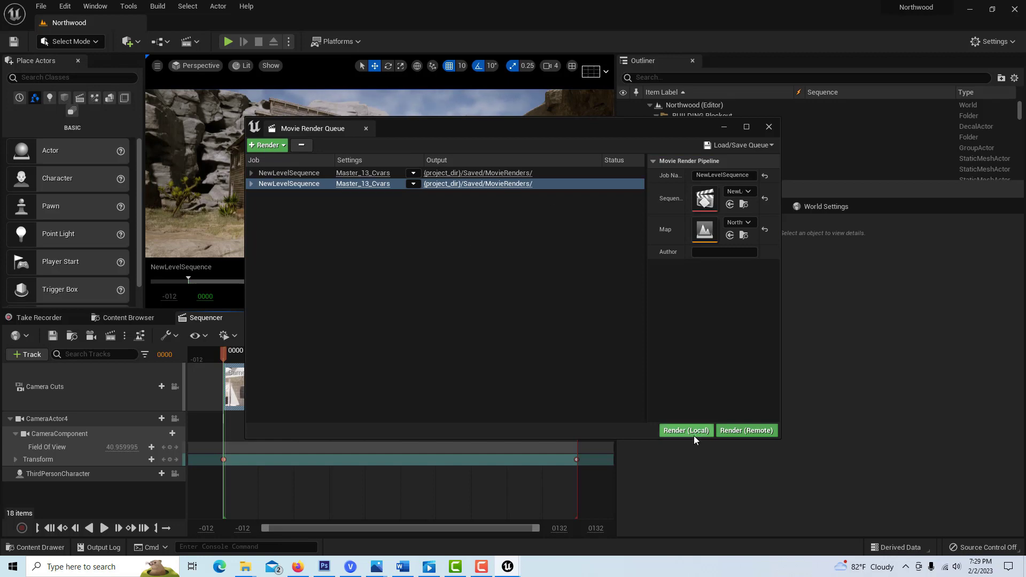
click(485, 183)
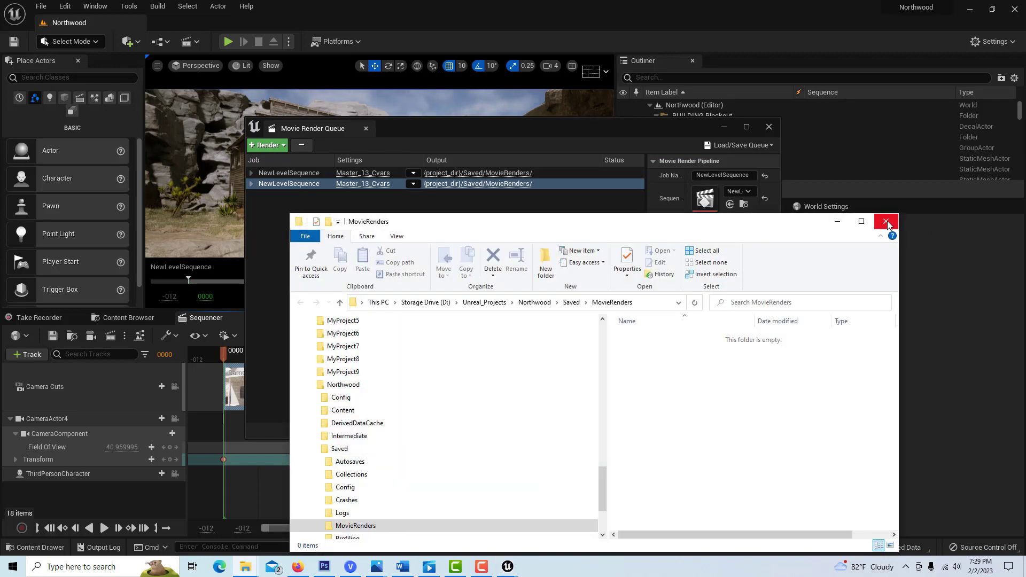
click(299, 182)
key(Delete)
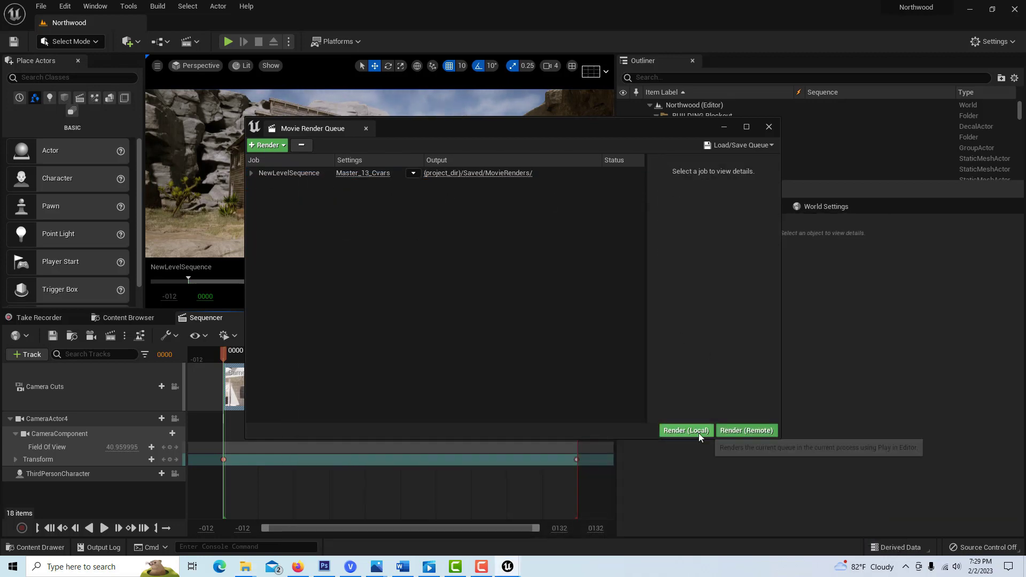
click(679, 431)
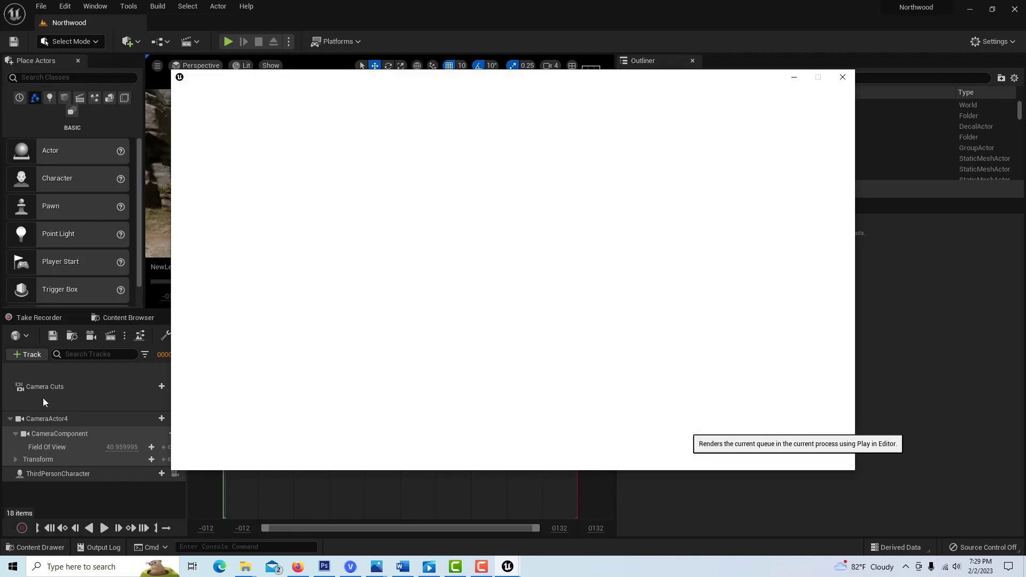